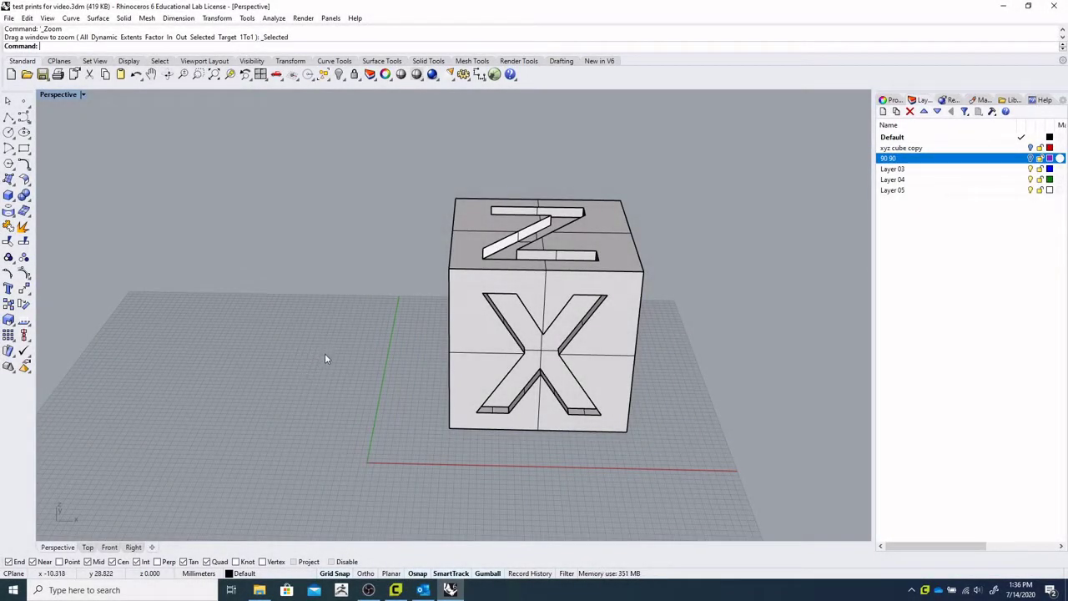
Step: Orbit around the calibration cube to finish face-on to its X side, then show the File menu
{"action": "right_click_drag", "start_coordinate": [321, 366], "coordinate": [346, 361]}
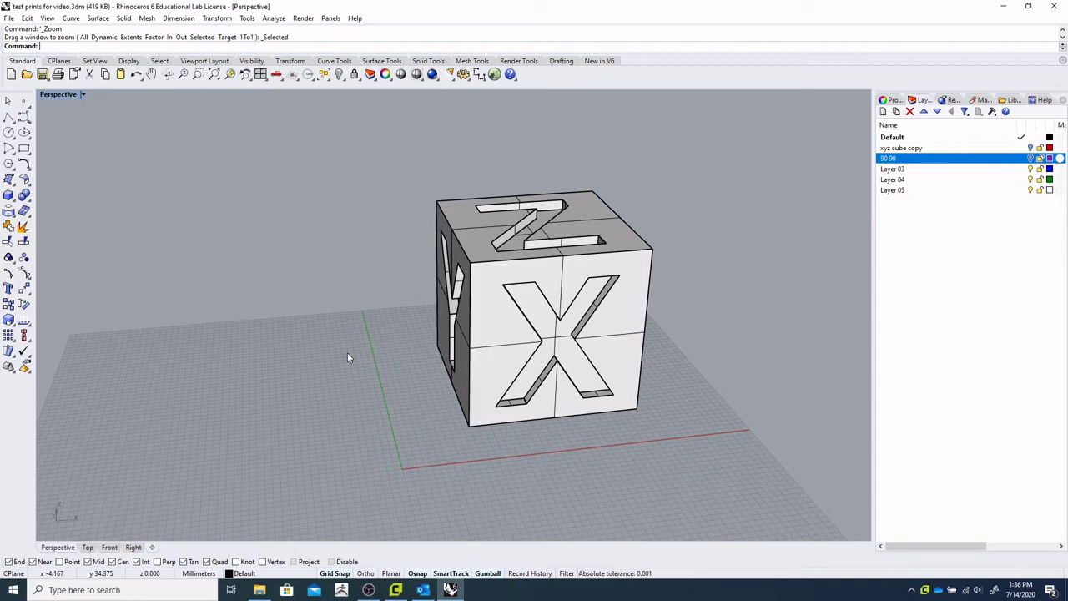
{"action": "mouse_move", "coordinate": [406, 374]}
{"action": "right_mouse_down"}
{"action": "mouse_move", "coordinate": [352, 375]}
{"action": "mouse_move", "coordinate": [454, 370]}
{"action": "mouse_move", "coordinate": [394, 384]}
{"action": "mouse_move", "coordinate": [277, 365]}
{"action": "mouse_move", "coordinate": [405, 368]}
{"action": "right_mouse_up"}
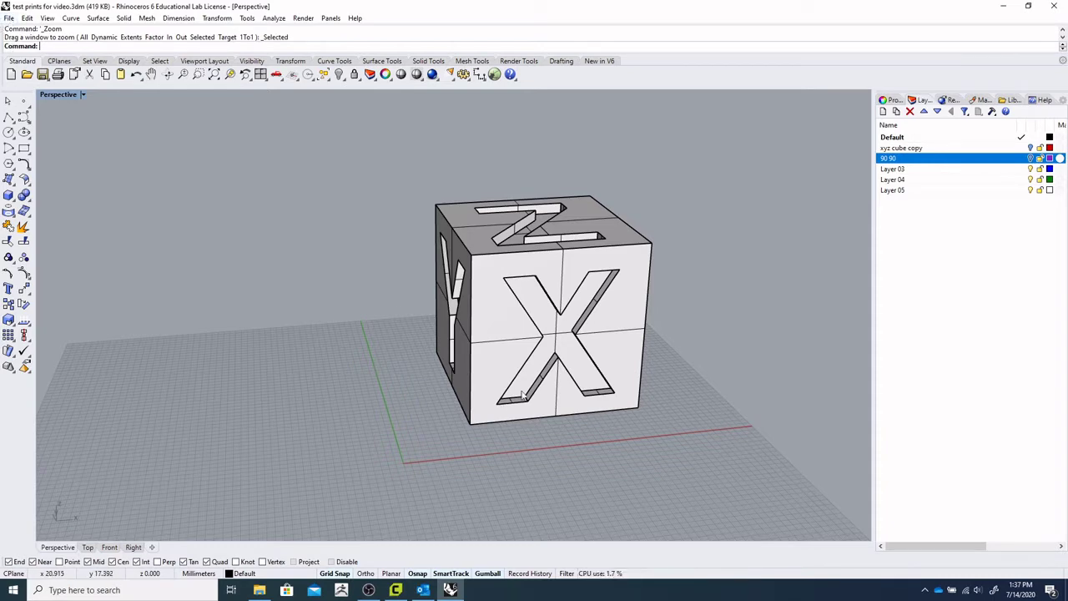
{"action": "right_click_drag", "start_coordinate": [478, 409], "coordinate": [270, 447]}
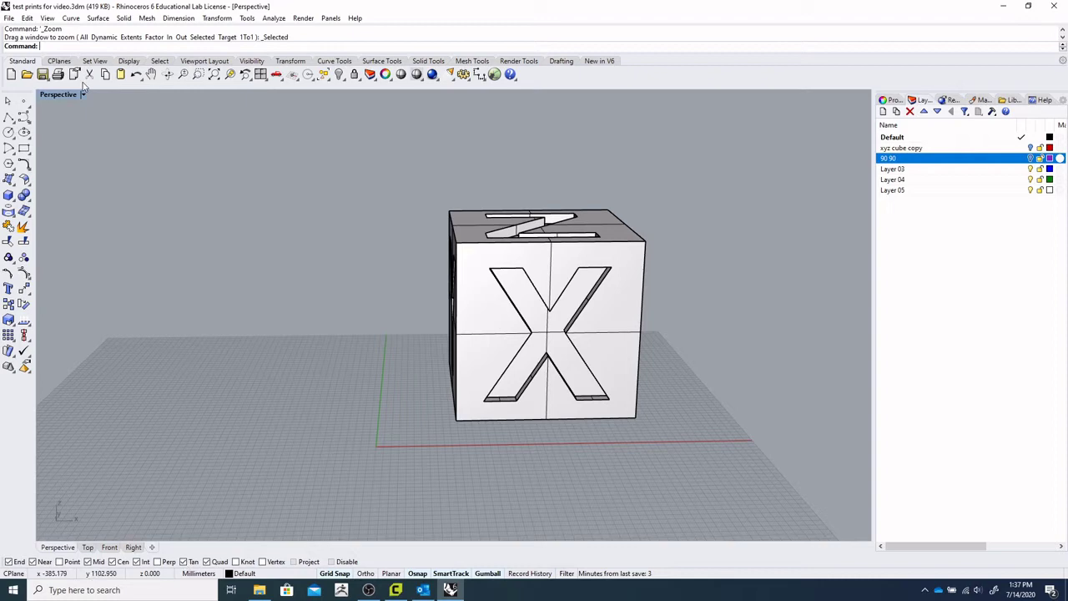
{"action": "left_click", "coordinate": [10, 19]}
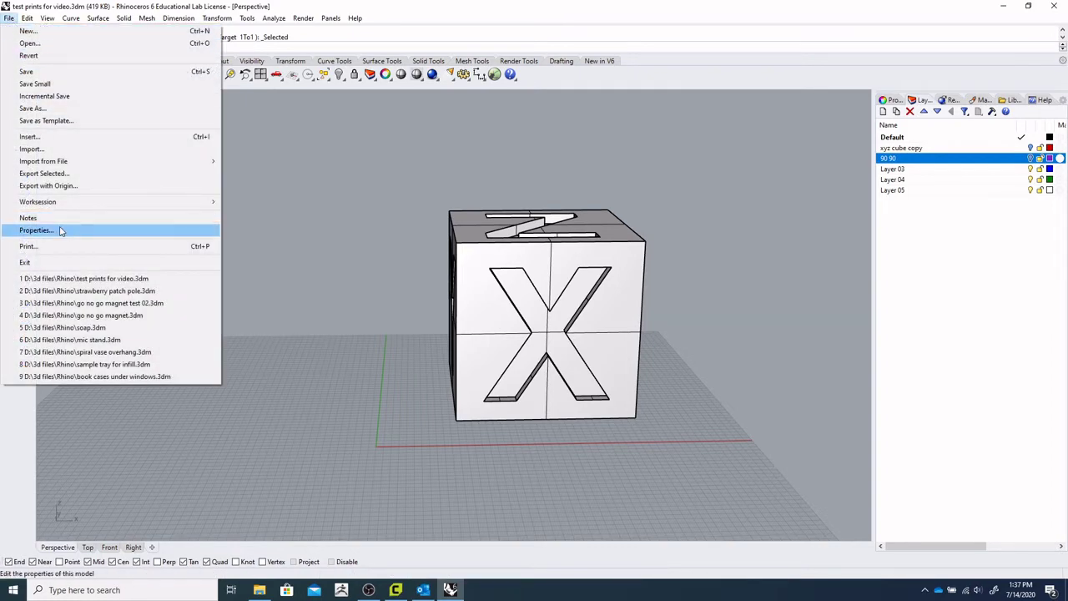
Step: Start Export Selected with the calibration cube as the only object
{"action": "left_click", "coordinate": [64, 173]}
{"action": "left_click", "coordinate": [504, 249]}
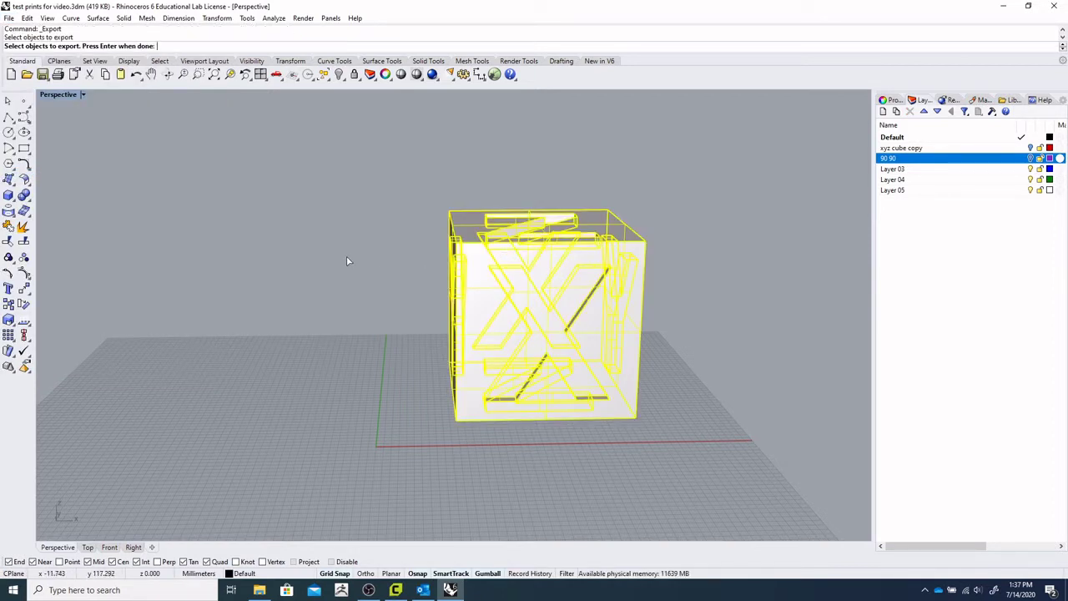
{"action": "key", "text": "Return"}
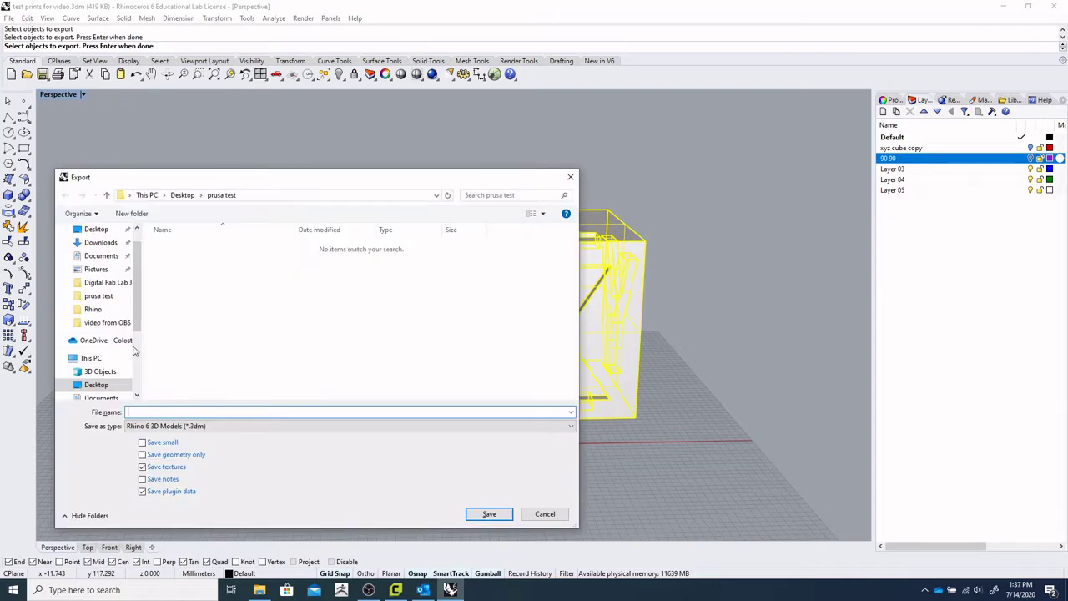
Step: Create a new Desktop folder named 'cura test' and open it
{"action": "scroll", "coordinate": [134, 330], "scroll_direction": "down", "scroll_amount": 1}
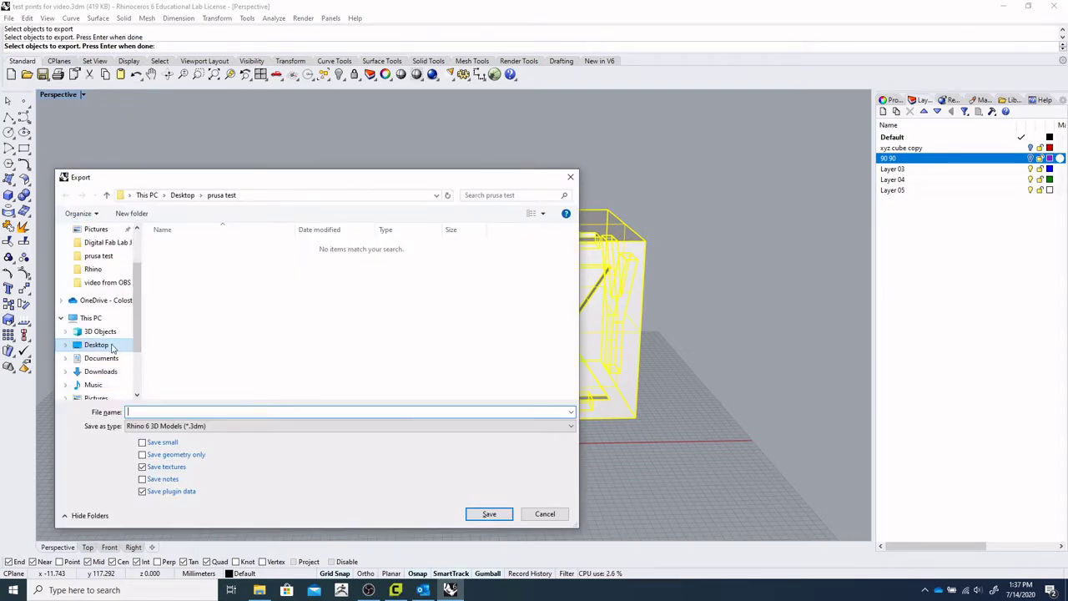
{"action": "left_click", "coordinate": [112, 346]}
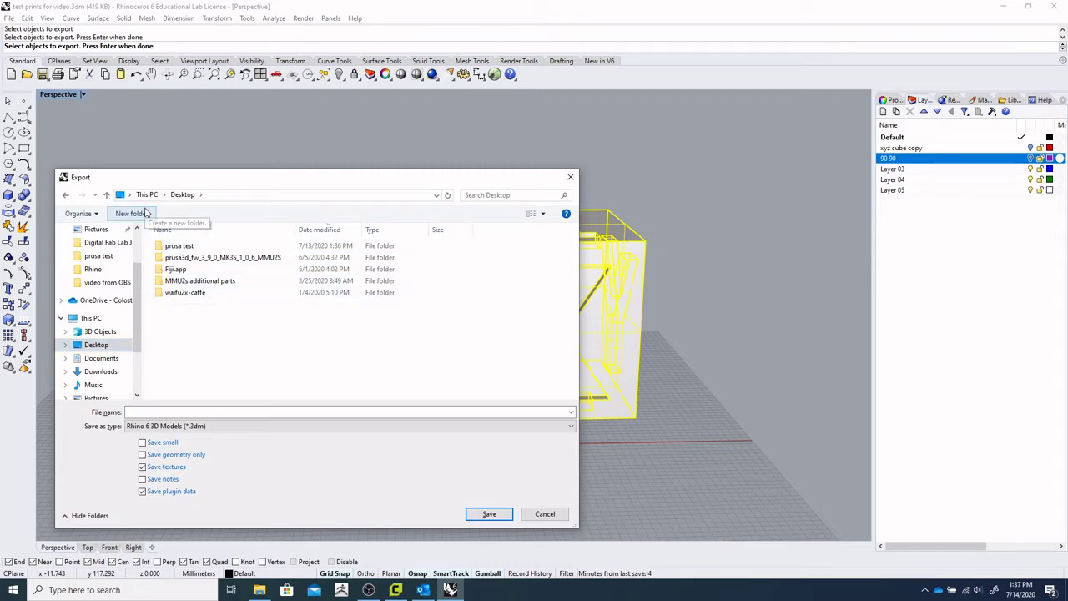
{"action": "left_click", "coordinate": [147, 214]}
{"action": "type", "text": "cura"}
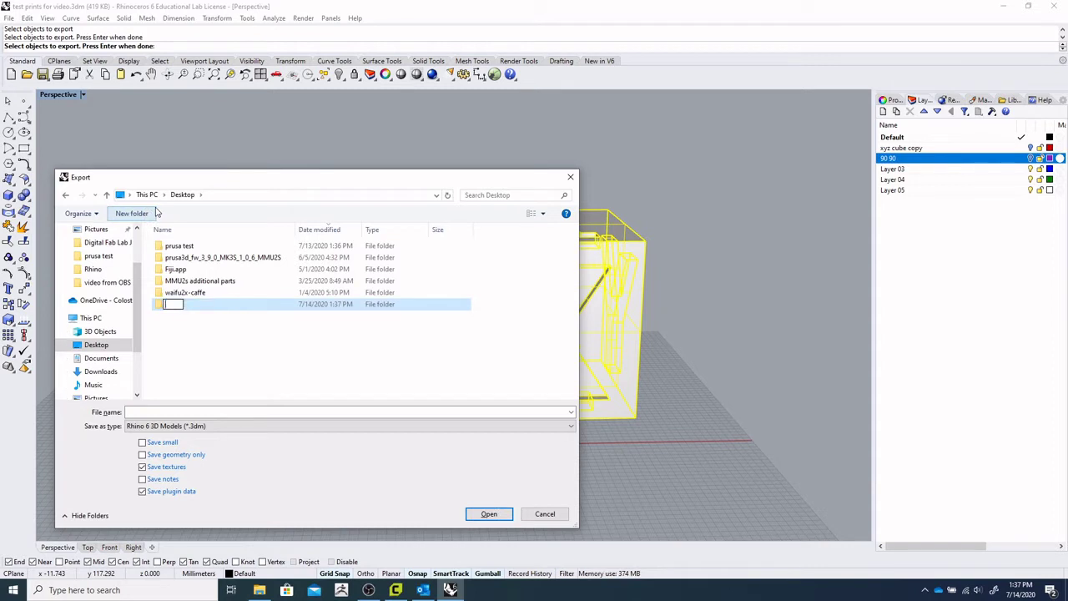
{"action": "type", "text": " test"}
{"action": "key", "text": "Return"}
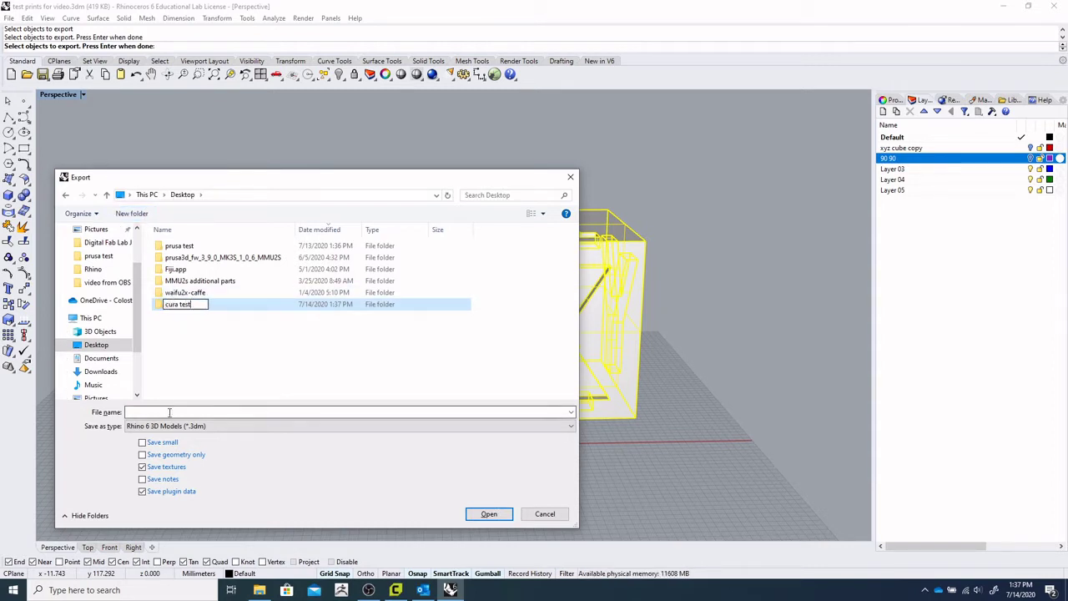
{"action": "double_click", "coordinate": [159, 306]}
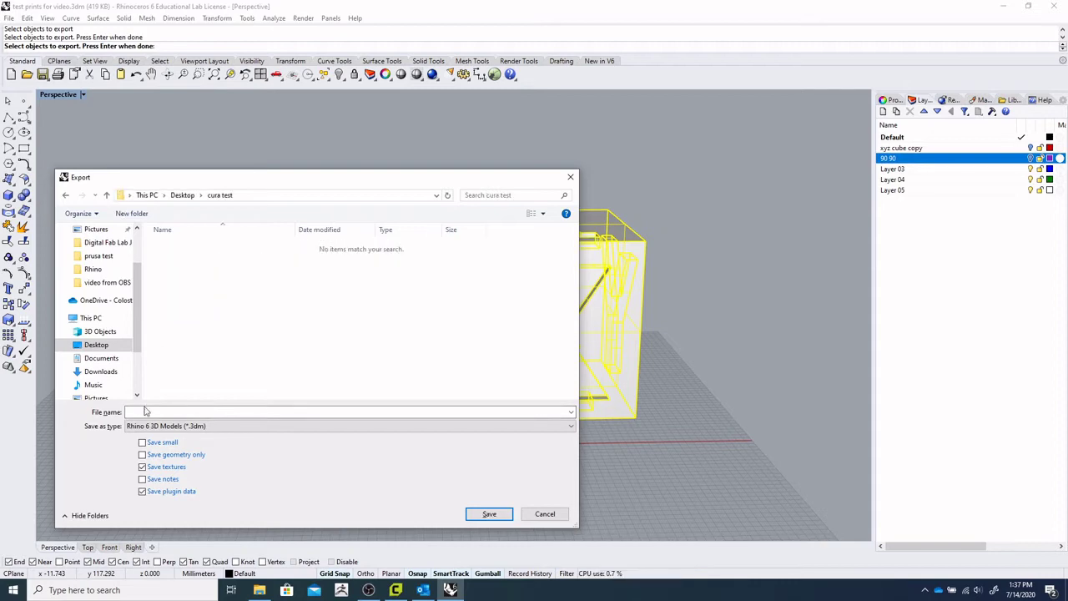
Step: Set the export type to STL and enter the file name 'cube cura'
{"action": "left_click", "coordinate": [140, 426]}
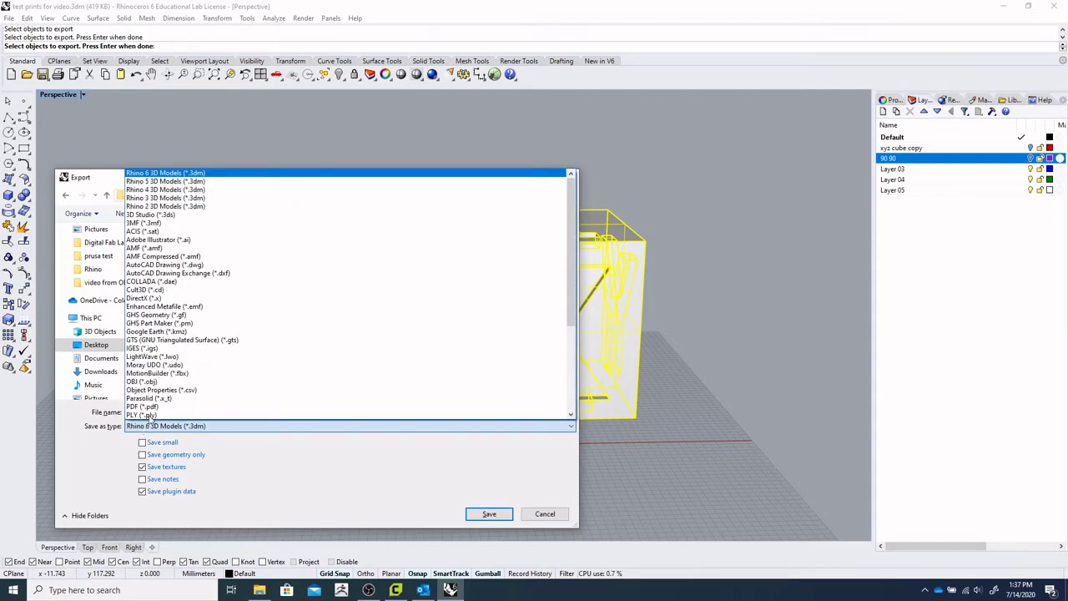
{"action": "scroll", "coordinate": [177, 342], "scroll_direction": "down", "scroll_amount": 4}
{"action": "scroll", "coordinate": [177, 343], "scroll_direction": "down", "scroll_amount": 1}
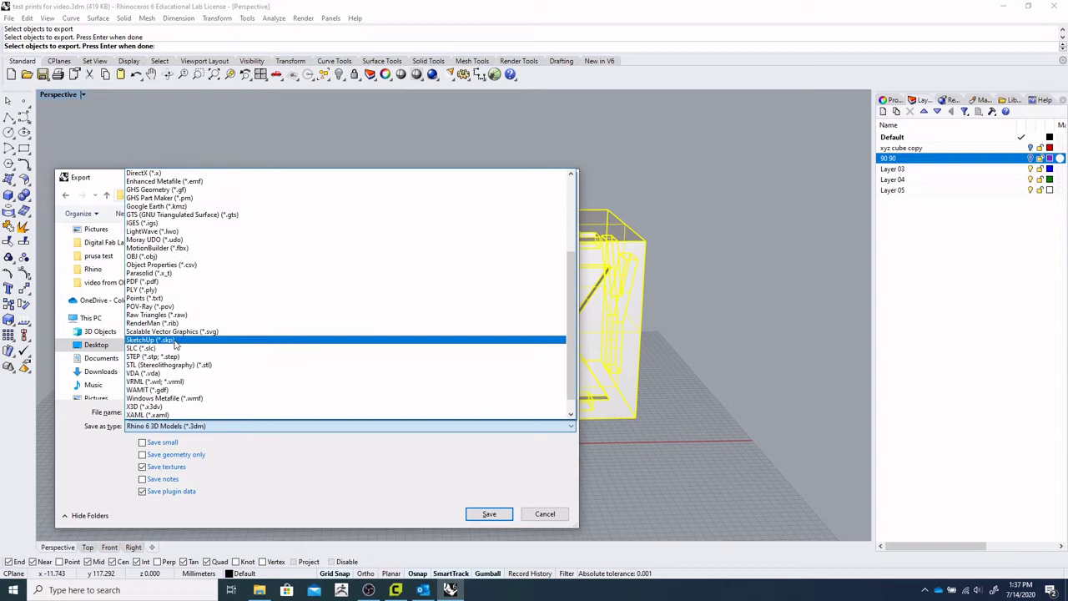
{"action": "scroll", "coordinate": [174, 344], "scroll_direction": "down", "scroll_amount": 1}
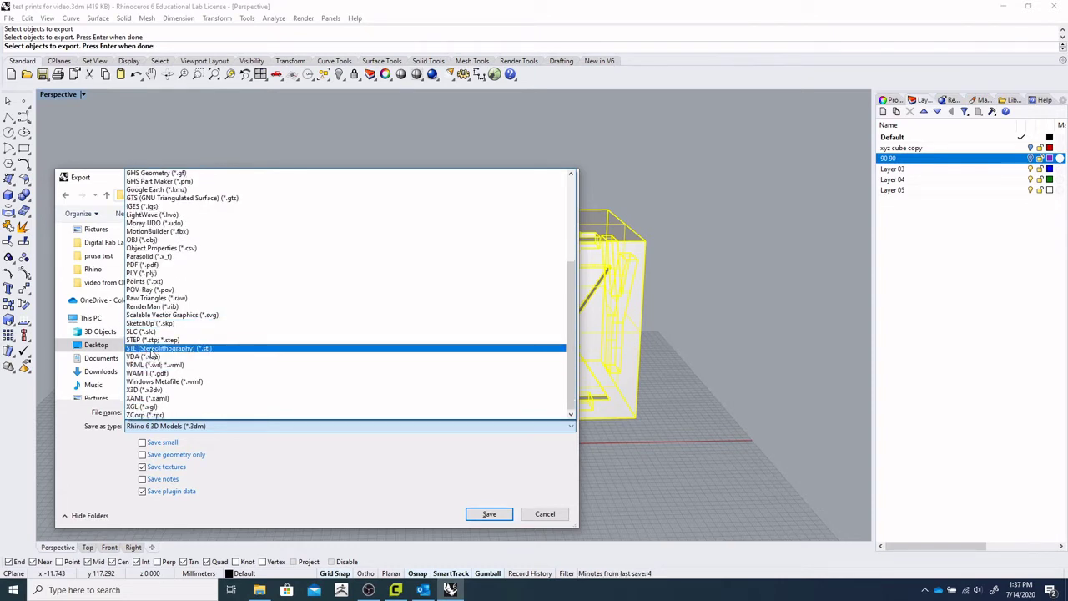
{"action": "left_click", "coordinate": [152, 349]}
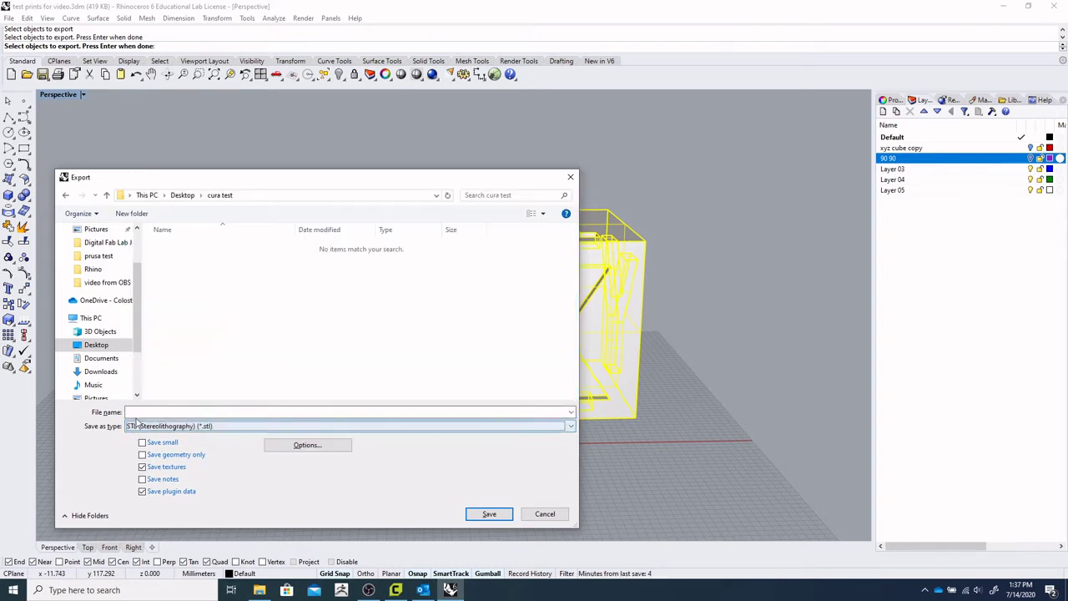
{"action": "left_click", "coordinate": [138, 410]}
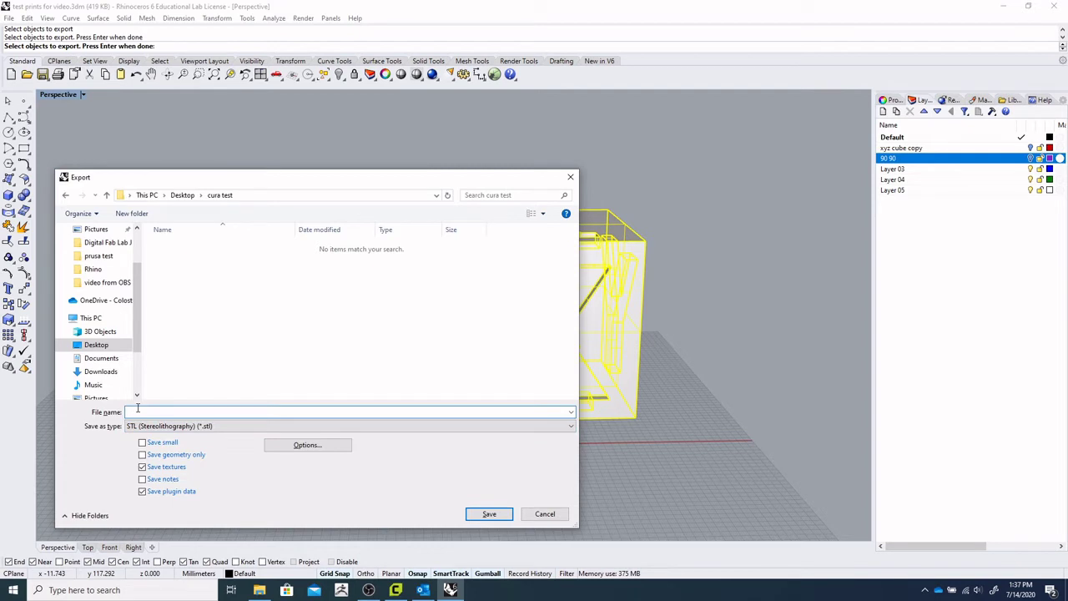
{"action": "type", "text": "cube cura"}
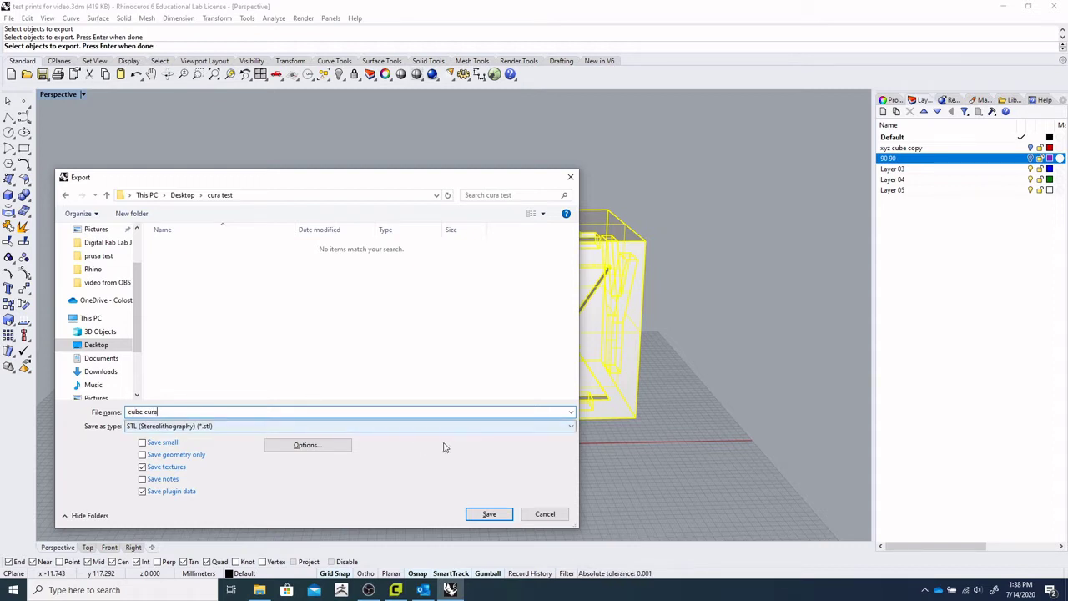
Step: Save cube cura.stl with 0.5 mm mesh tolerance as a binary STL
{"action": "left_click", "coordinate": [501, 518]}
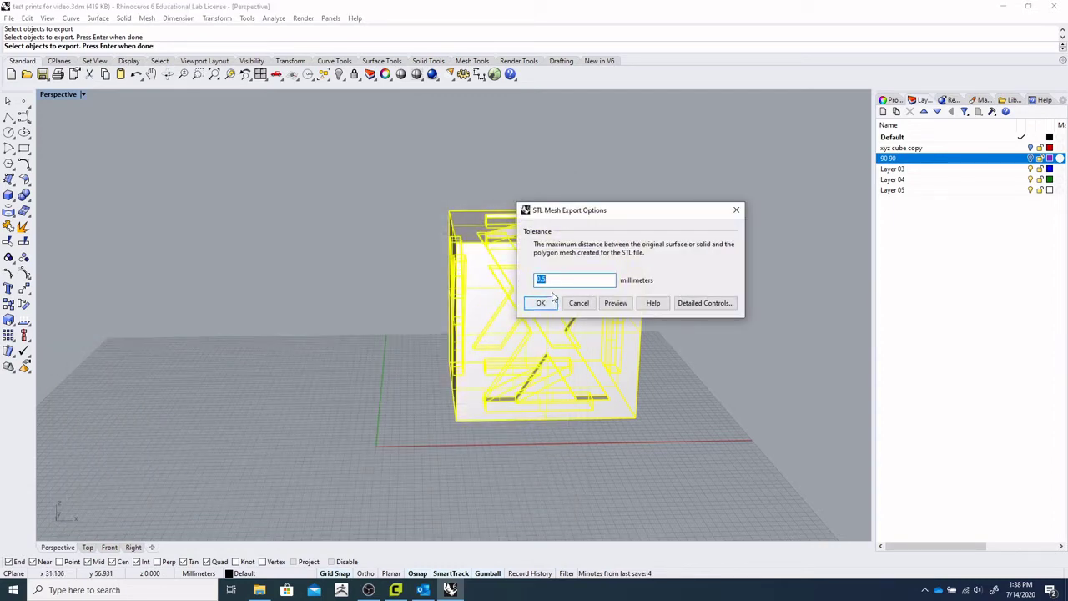
{"action": "left_click", "coordinate": [551, 281]}
{"action": "mouse_move", "coordinate": [540, 280]}
{"action": "left_mouse_down"}
{"action": "mouse_move", "coordinate": [555, 281]}
{"action": "mouse_move", "coordinate": [537, 280]}
{"action": "left_mouse_up"}
{"action": "left_click", "coordinate": [555, 280]}
{"action": "left_click", "coordinate": [560, 279]}
{"action": "left_click", "coordinate": [554, 279]}
{"action": "left_click", "coordinate": [542, 303]}
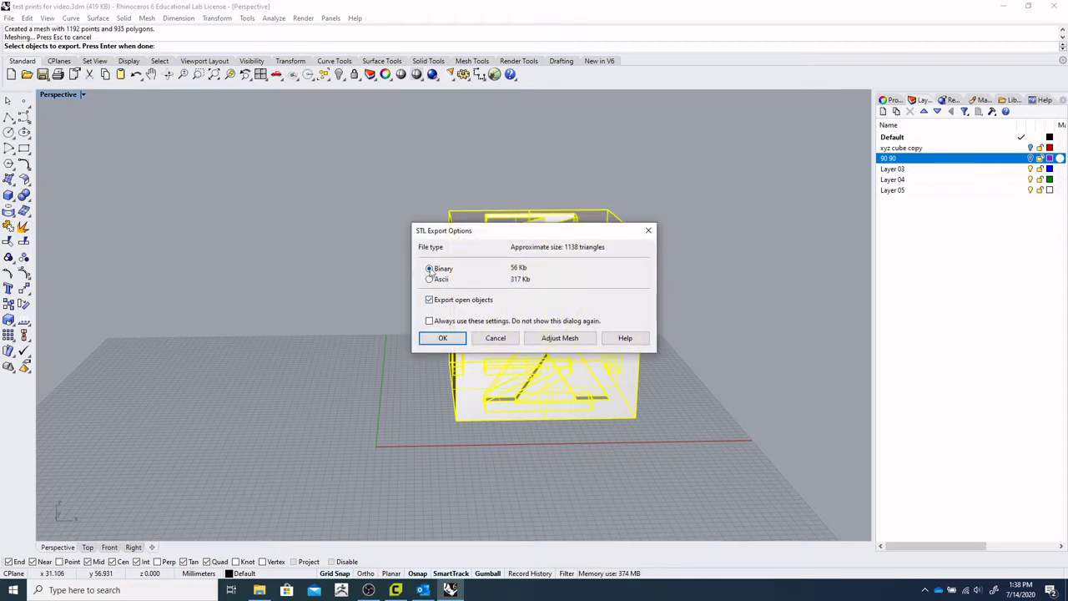
{"action": "left_click", "coordinate": [445, 339]}
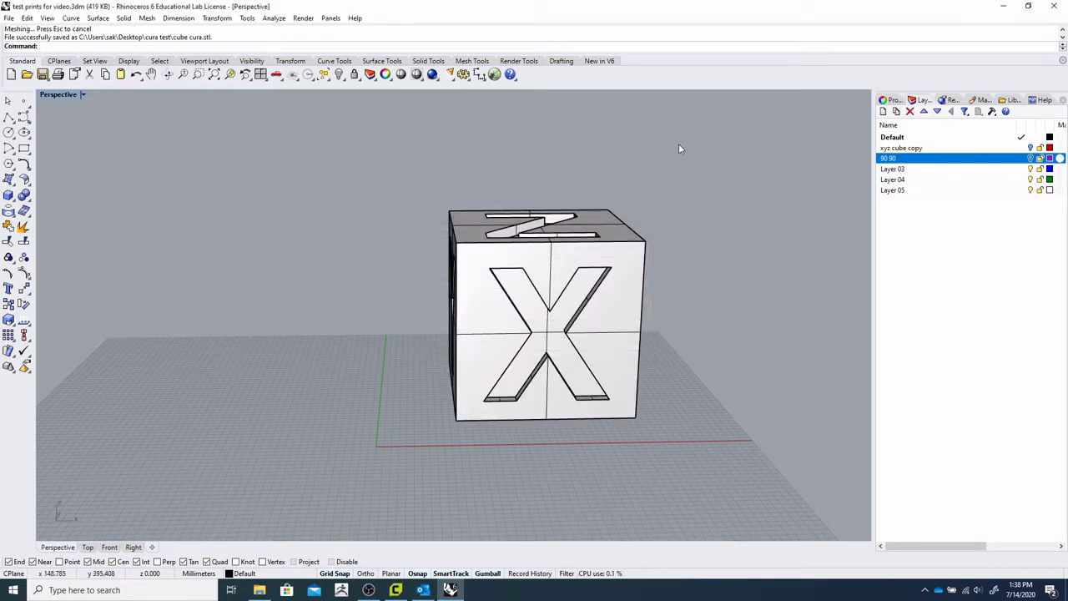
Step: Switch to Cura LulzBot Edition and look around the empty LulzBot Mini build volume
{"action": "left_click", "coordinate": [1008, 7]}
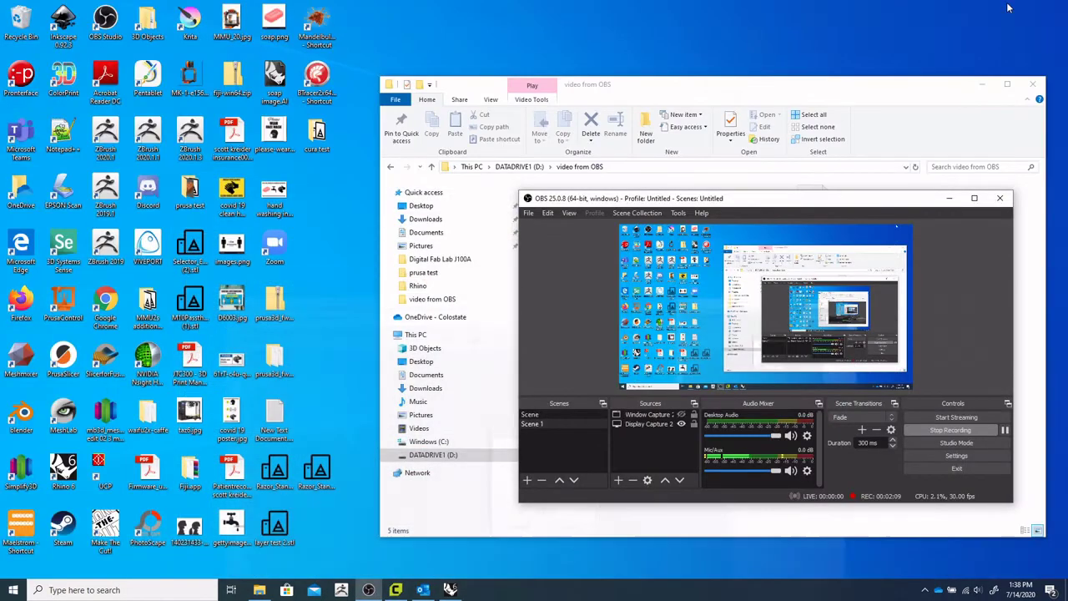
{"action": "left_click", "coordinate": [396, 589]}
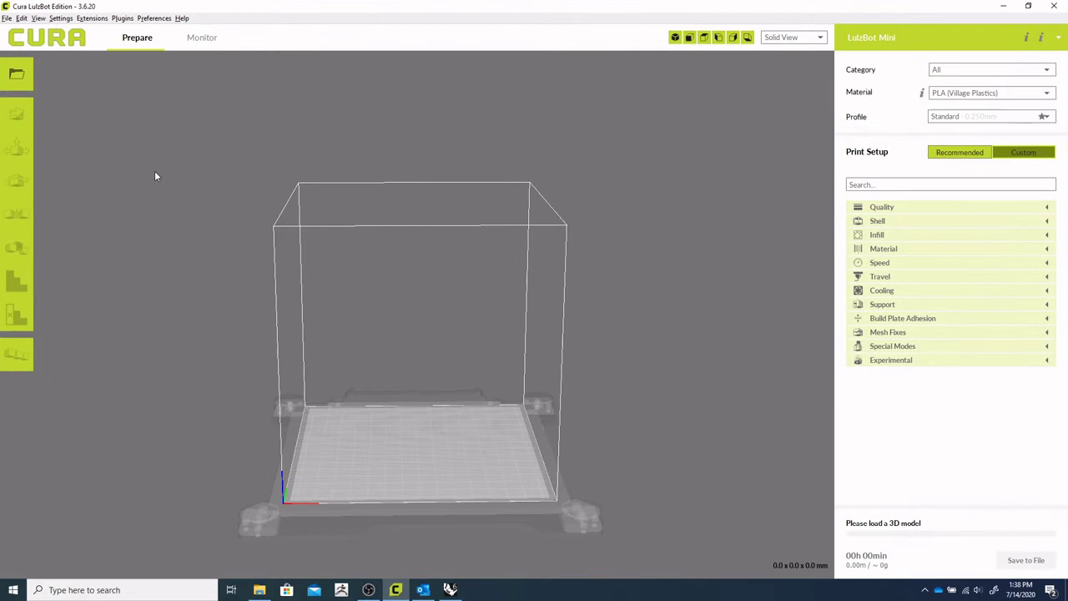
{"action": "left_click", "coordinate": [8, 20]}
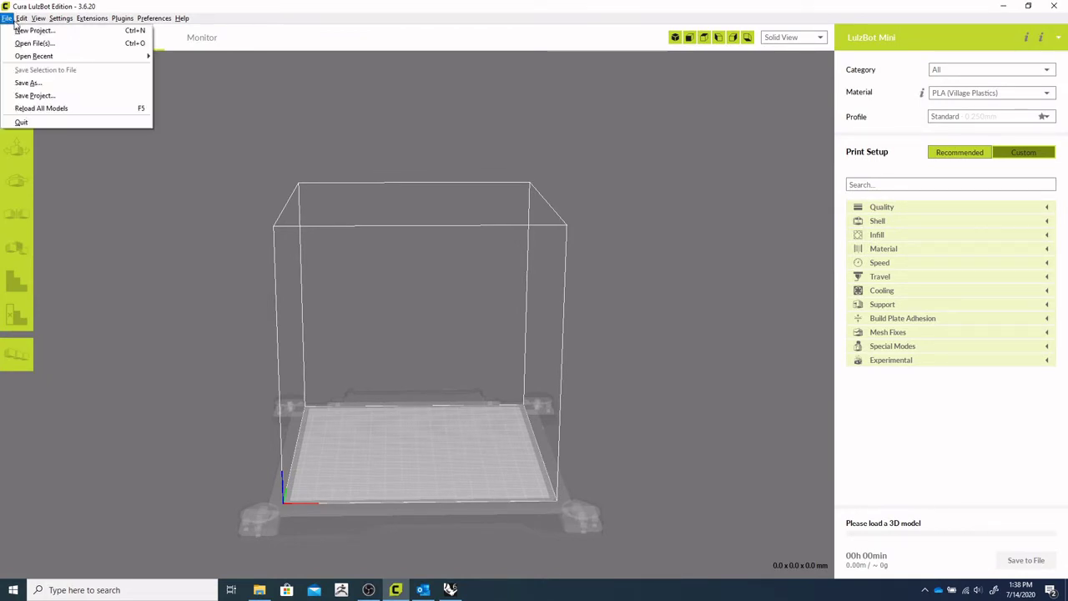
{"action": "left_click", "coordinate": [84, 6]}
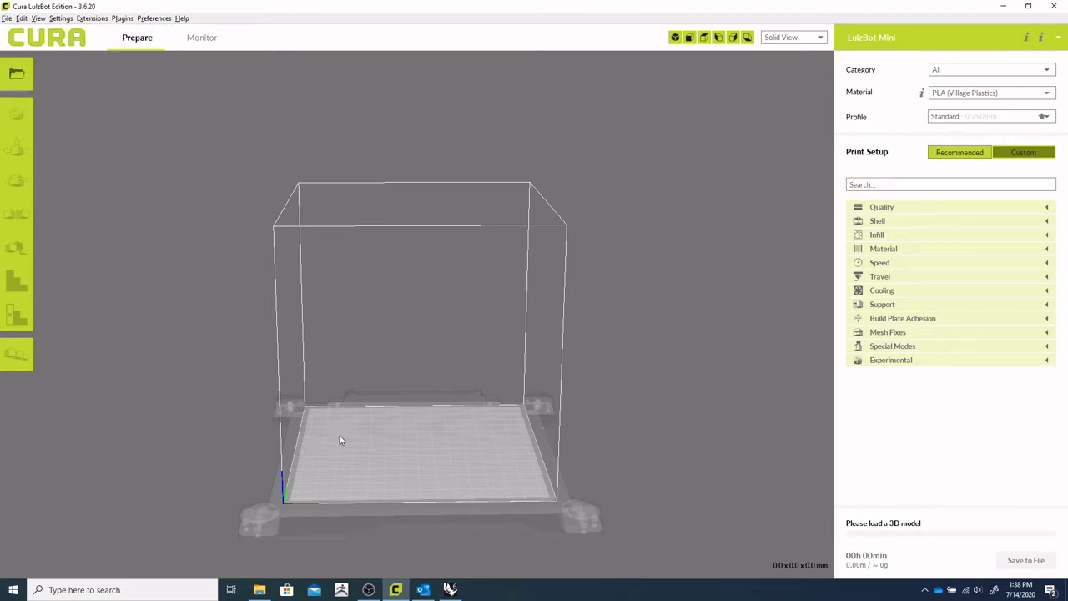
{"action": "right_click_drag", "start_coordinate": [332, 452], "coordinate": [393, 439]}
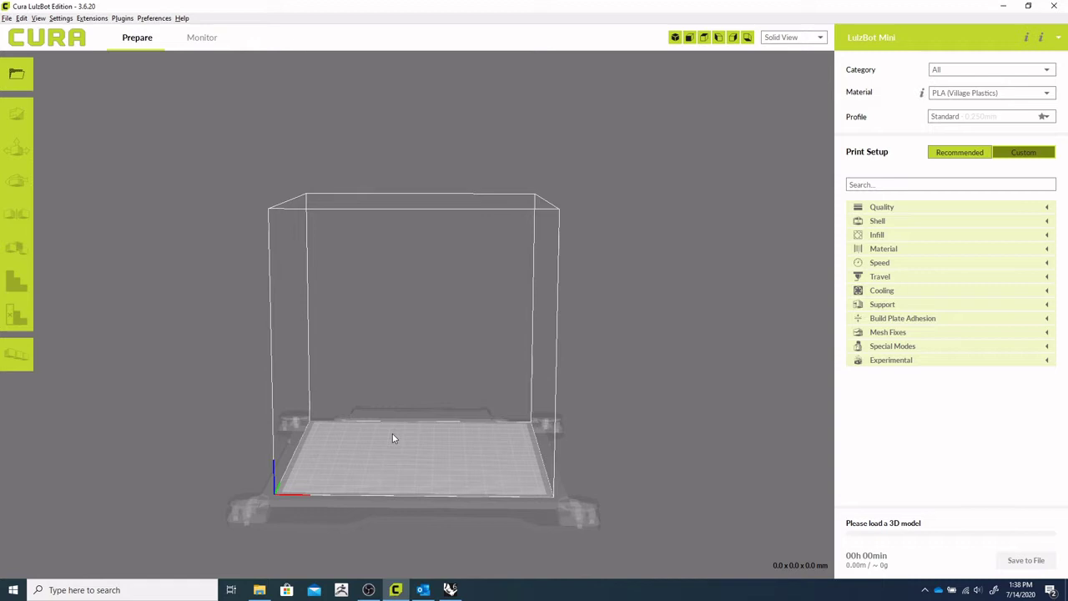
{"action": "right_click_drag", "start_coordinate": [380, 436], "coordinate": [316, 445]}
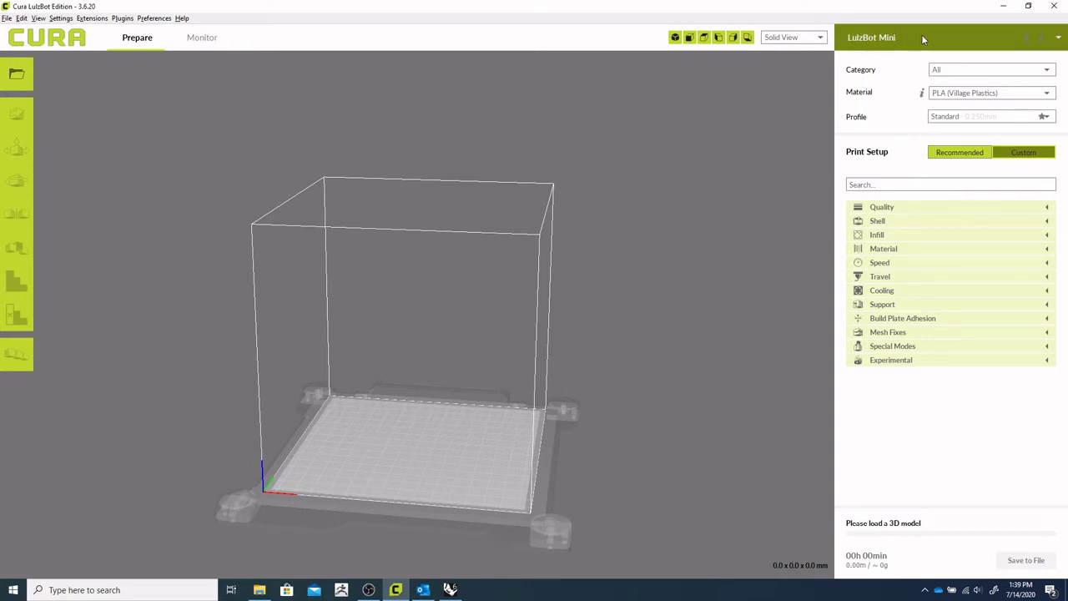
{"action": "left_click", "coordinate": [922, 34]}
Step: Make the LulzBot TAZ 6 the active printer, then zoom out and orbit its build volume
{"action": "left_click", "coordinate": [889, 72]}
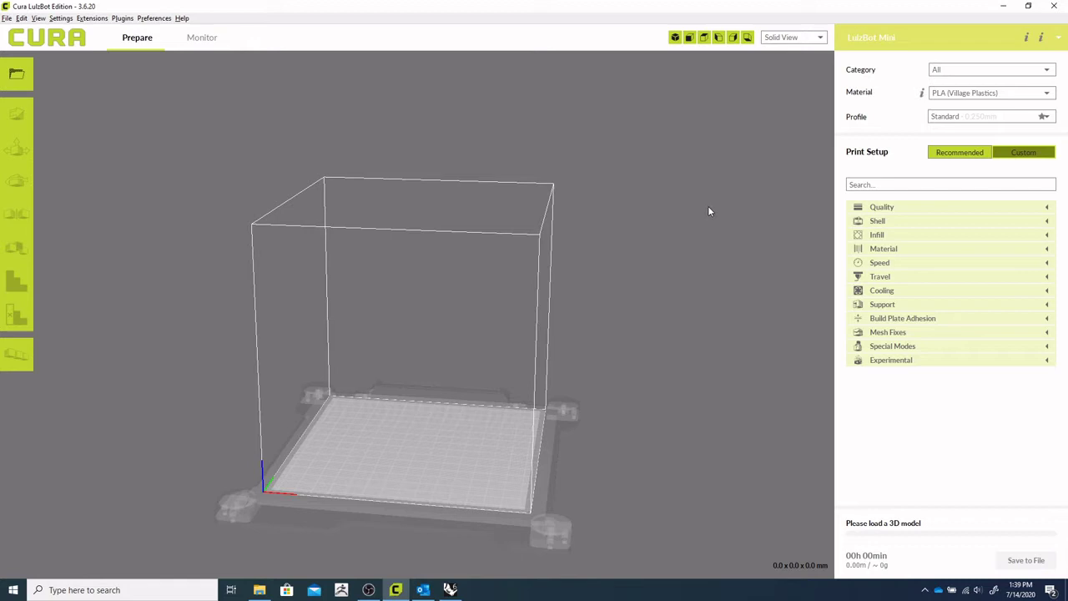
{"action": "scroll", "coordinate": [609, 343], "scroll_direction": "down", "scroll_amount": 3}
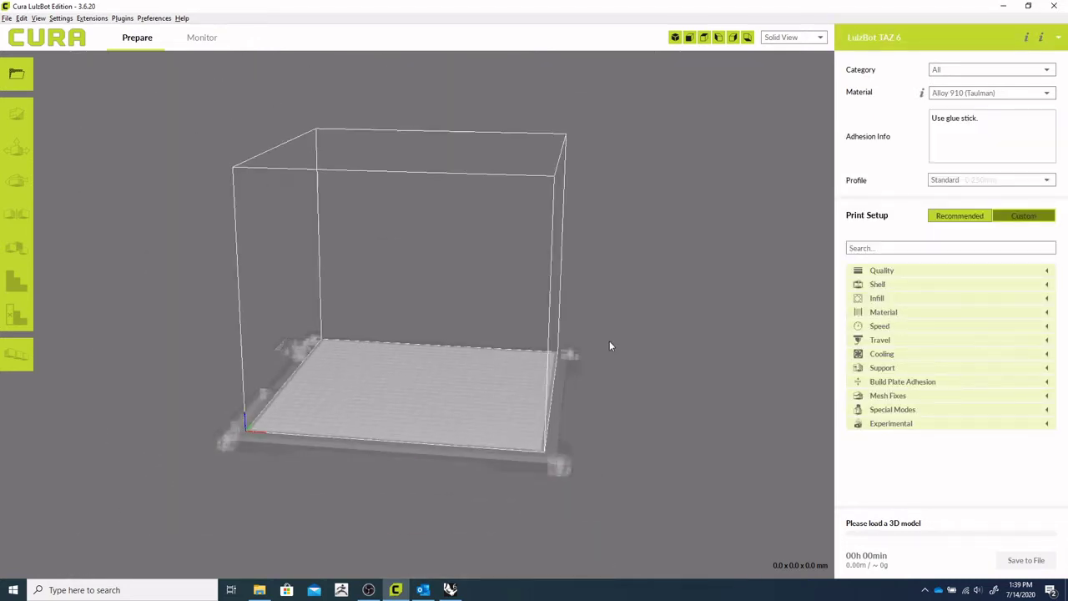
{"action": "scroll", "coordinate": [609, 345], "scroll_direction": "down", "scroll_amount": 2}
{"action": "right_click_drag", "start_coordinate": [497, 365], "coordinate": [440, 355]}
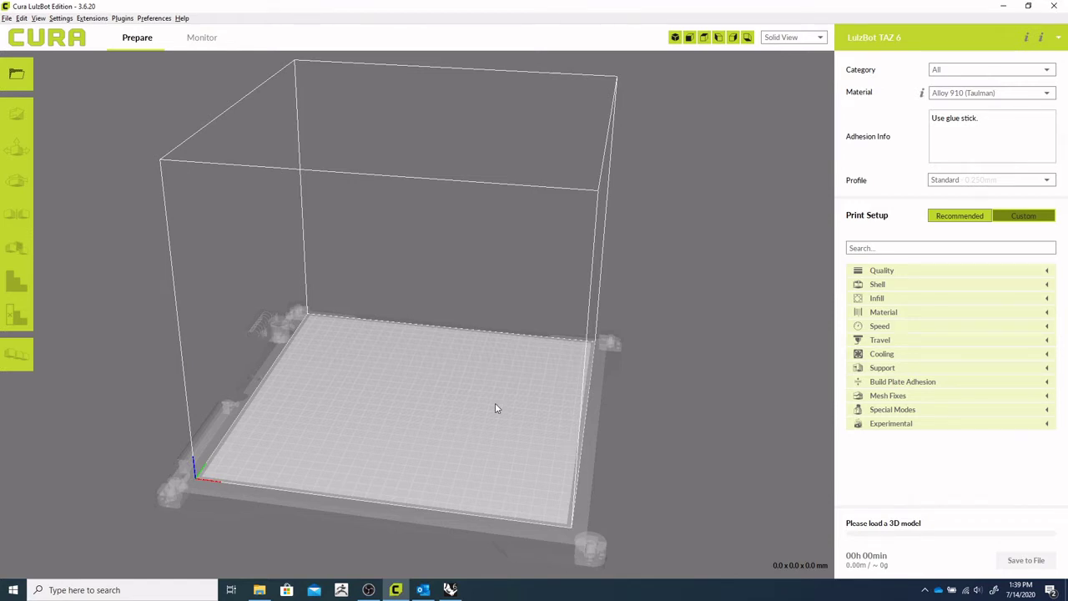
{"action": "right_click_drag", "start_coordinate": [325, 418], "coordinate": [397, 405]}
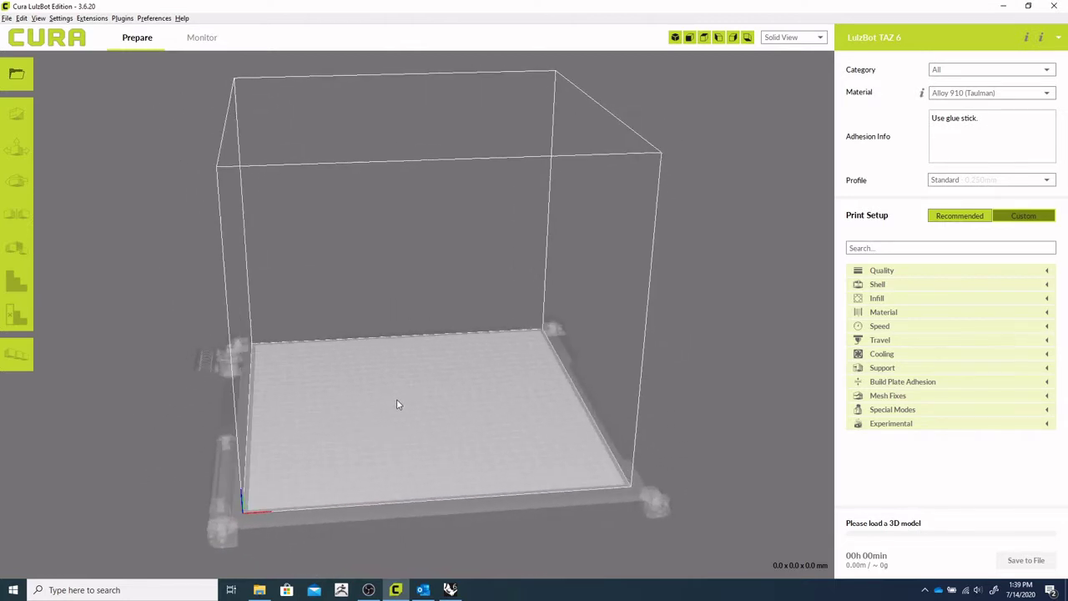
Step: Select the LulzBot Mini in the printer dropdown and orbit around its empty plate
{"action": "left_click", "coordinate": [1057, 42]}
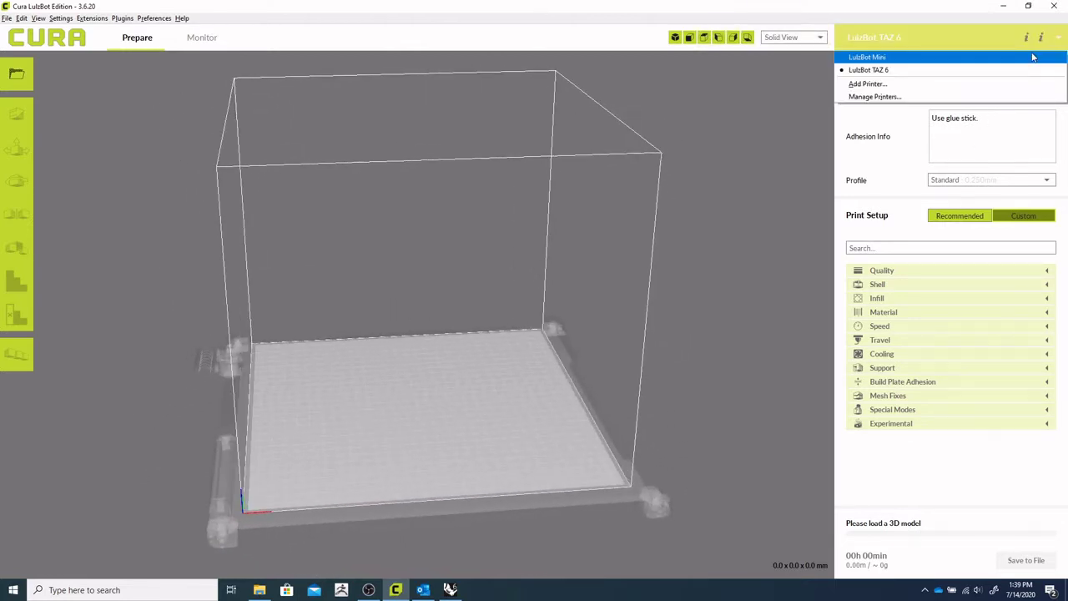
{"action": "left_click", "coordinate": [1032, 55]}
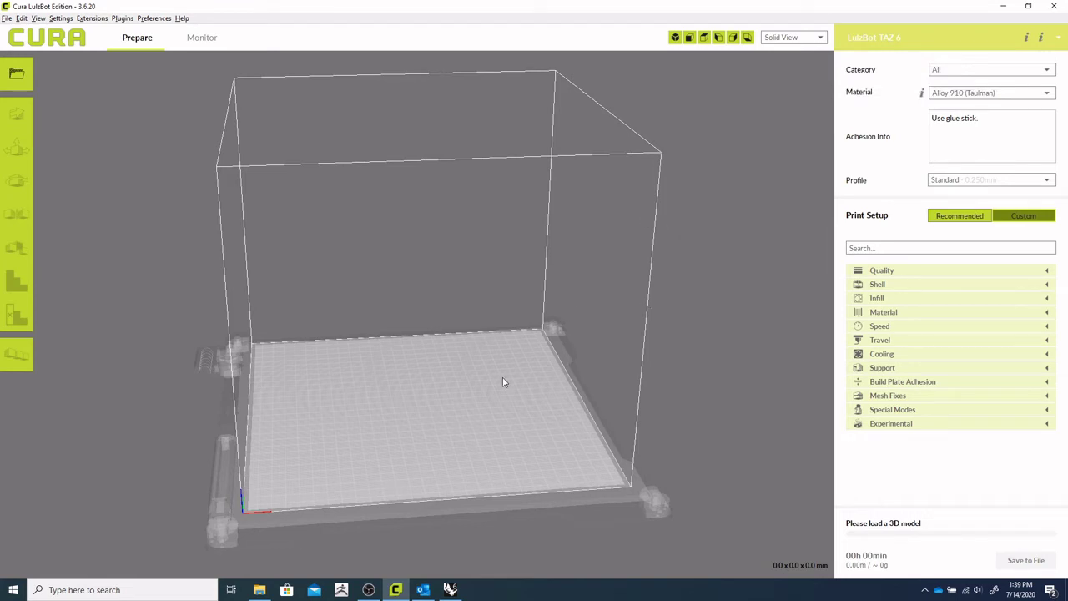
{"action": "right_click_drag", "start_coordinate": [284, 437], "coordinate": [224, 306]}
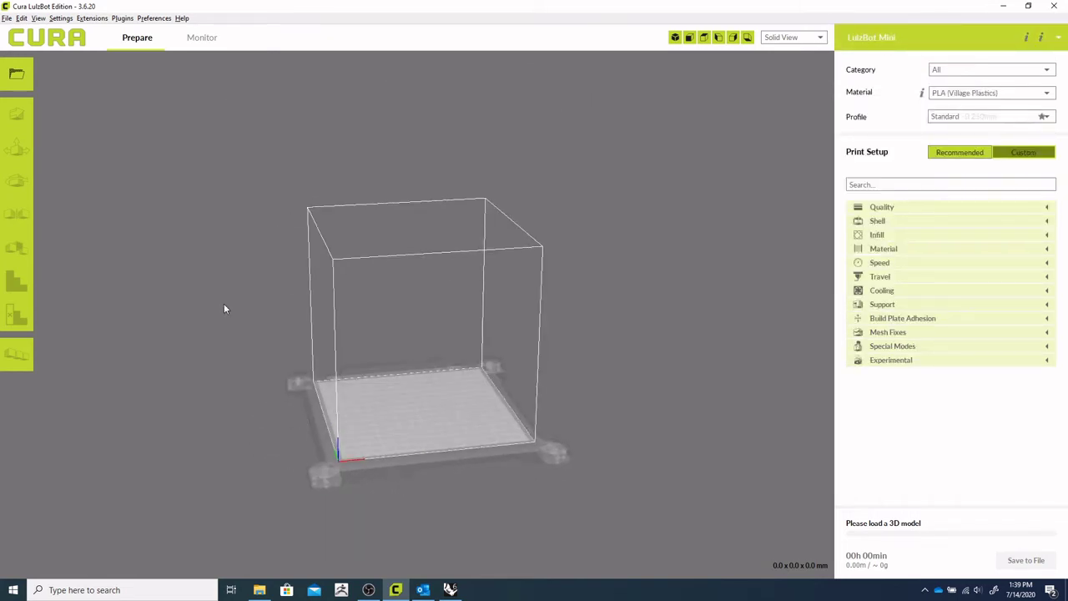
Step: Open cube cura.stl from the Desktop 'cura test' folder onto the Mini build plate
{"action": "left_click", "coordinate": [7, 18]}
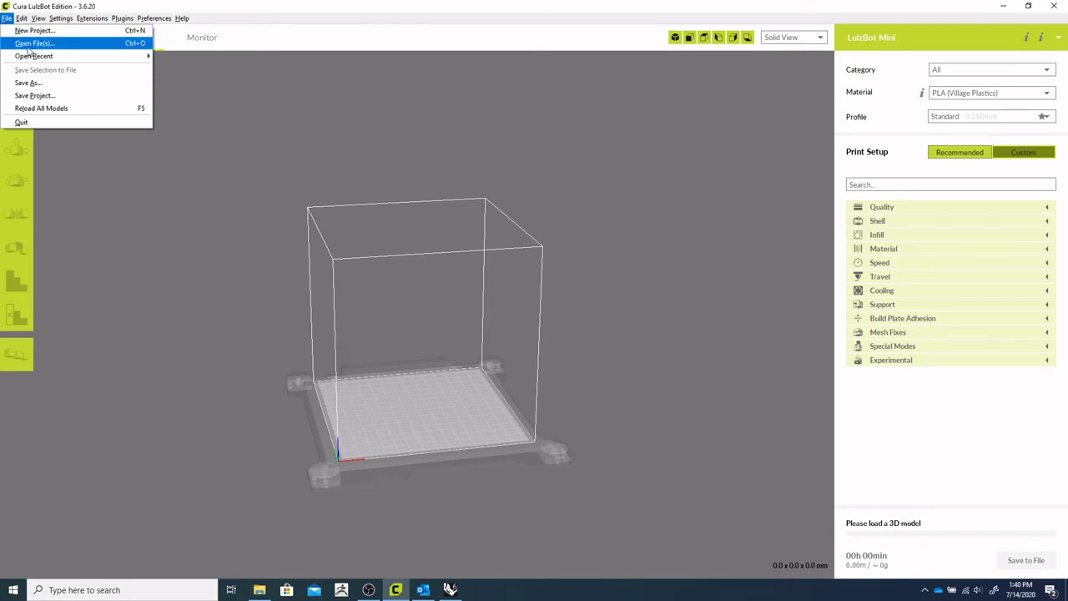
{"action": "left_click", "coordinate": [32, 43]}
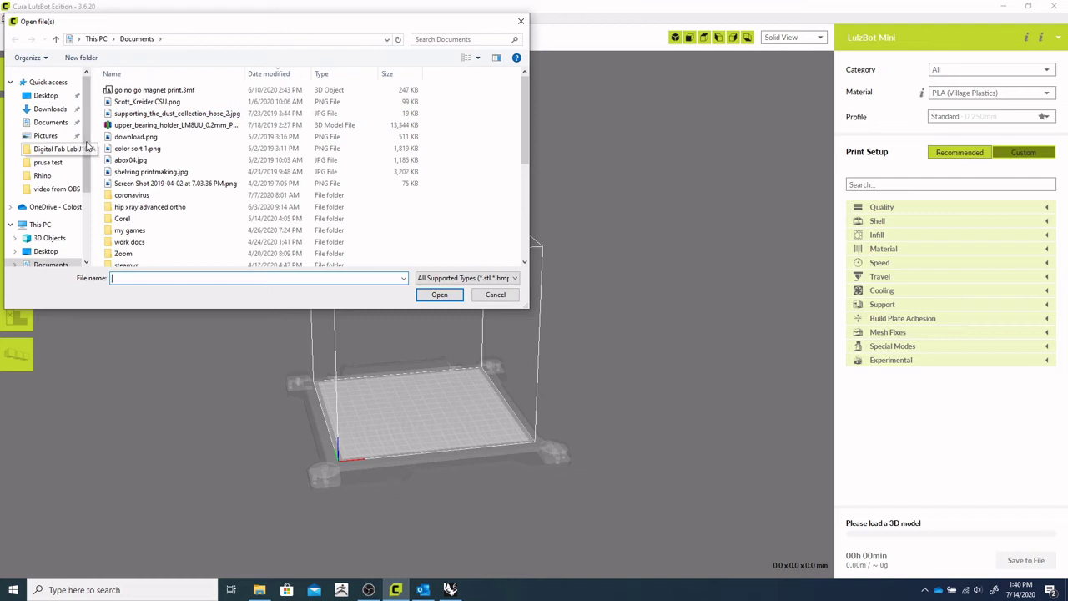
{"action": "scroll", "coordinate": [88, 144], "scroll_direction": "down", "scroll_amount": 2}
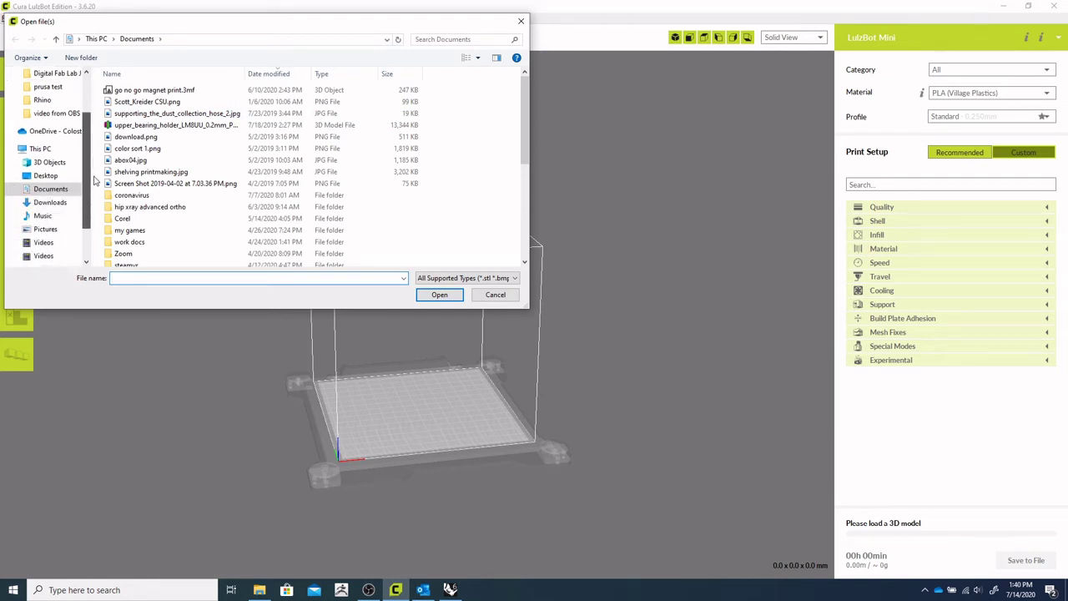
{"action": "left_click", "coordinate": [47, 175]}
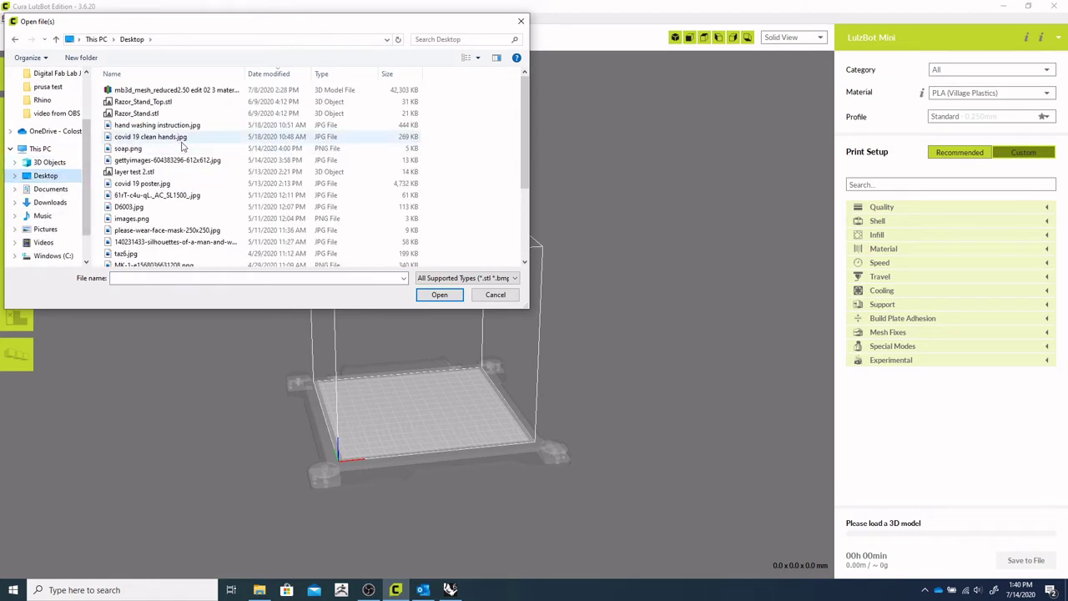
{"action": "scroll", "coordinate": [183, 146], "scroll_direction": "down", "scroll_amount": 3}
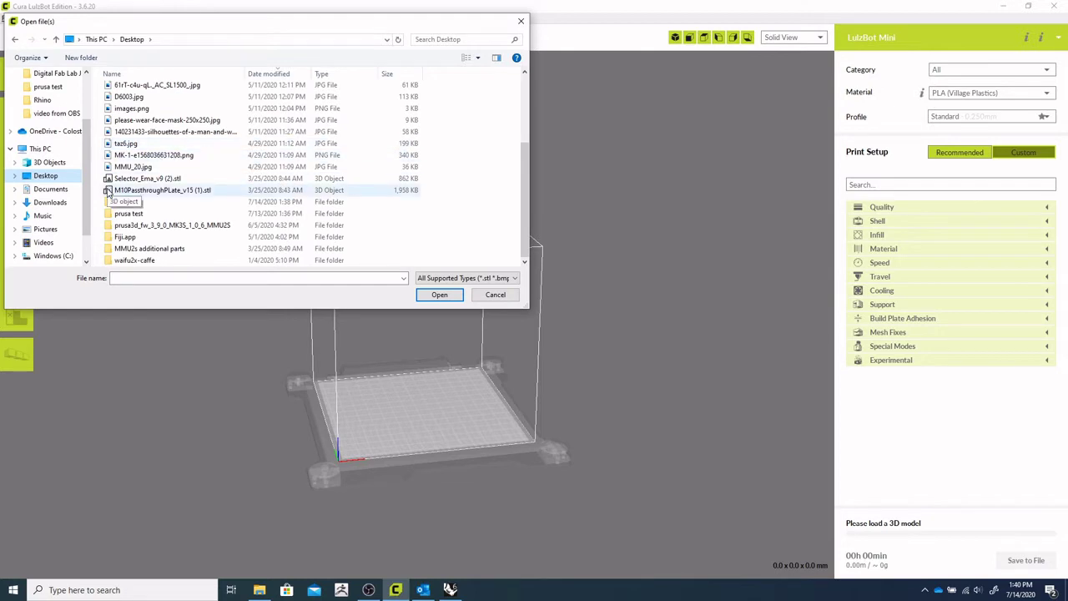
{"action": "double_click", "coordinate": [136, 207]}
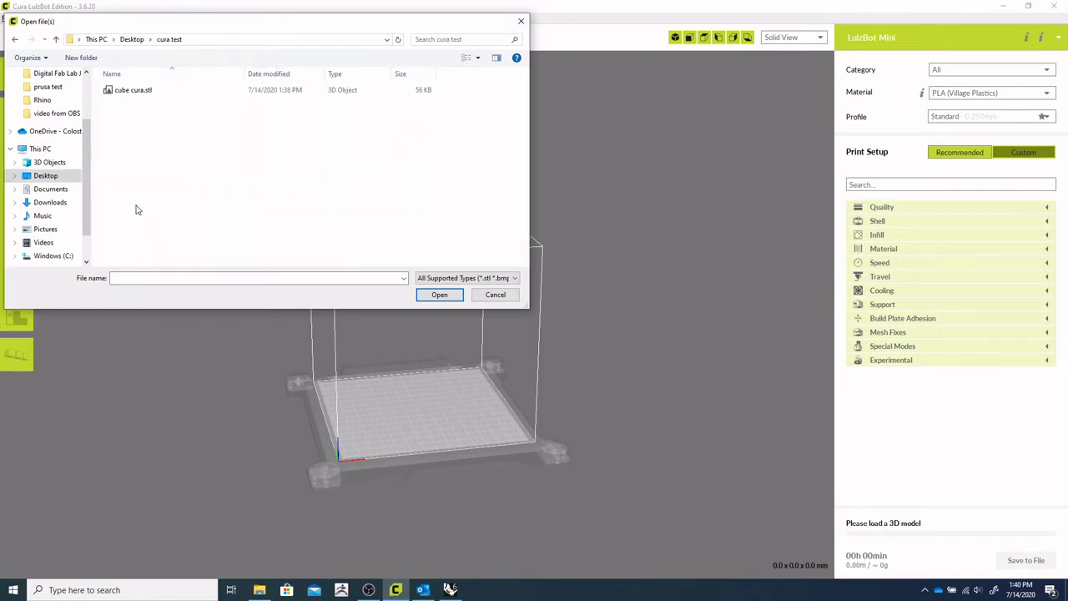
{"action": "left_click", "coordinate": [134, 94]}
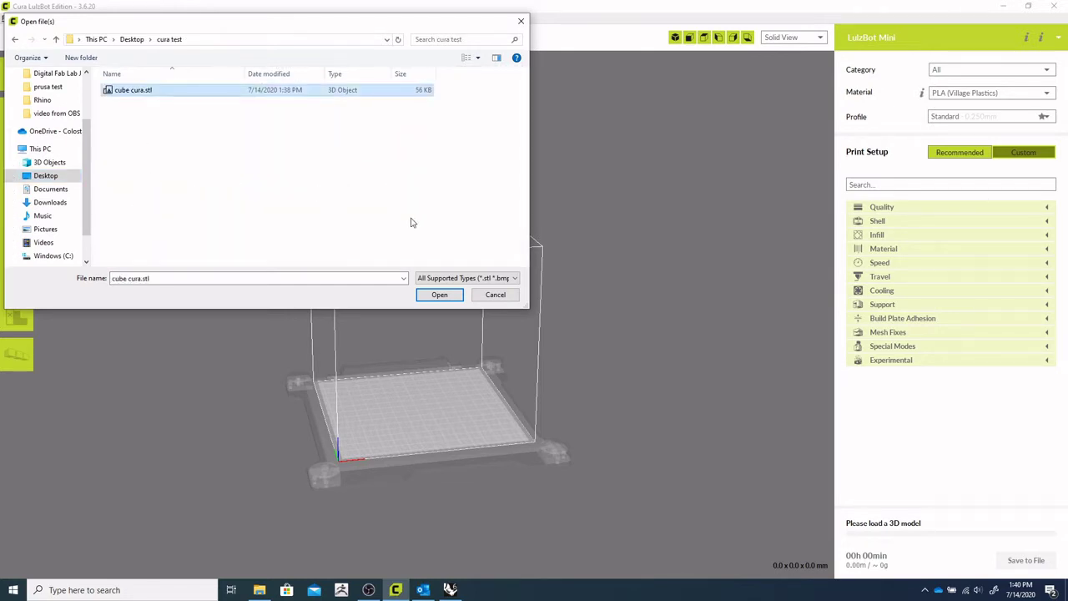
{"action": "left_click", "coordinate": [439, 295]}
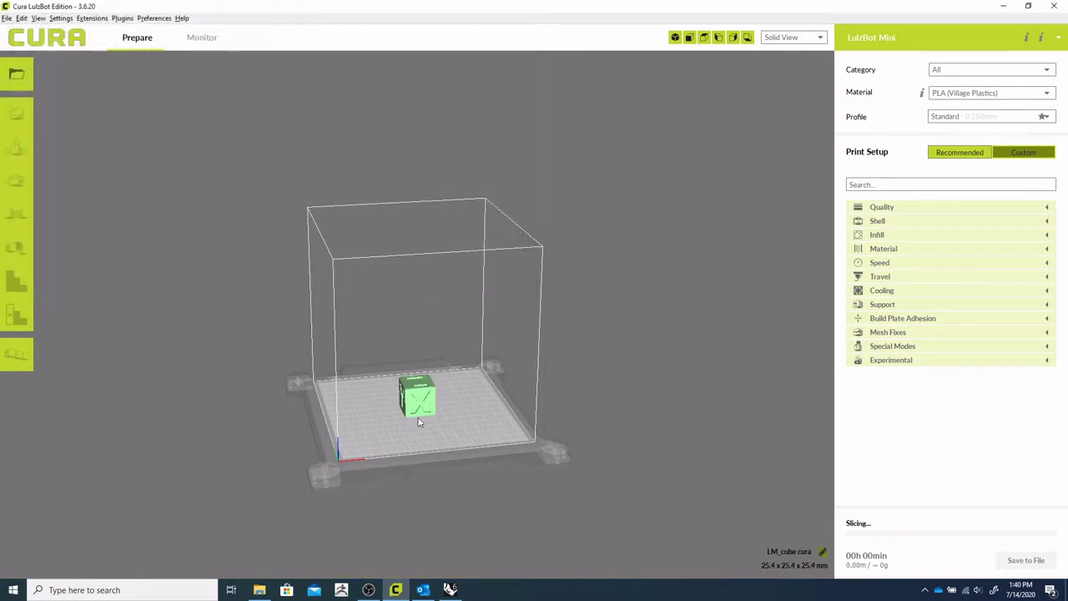
Step: Zoom and orbit around the 25.4 mm cube to inspect it, leaving it unchanged
{"action": "scroll", "coordinate": [417, 426], "scroll_direction": "up", "scroll_amount": 5}
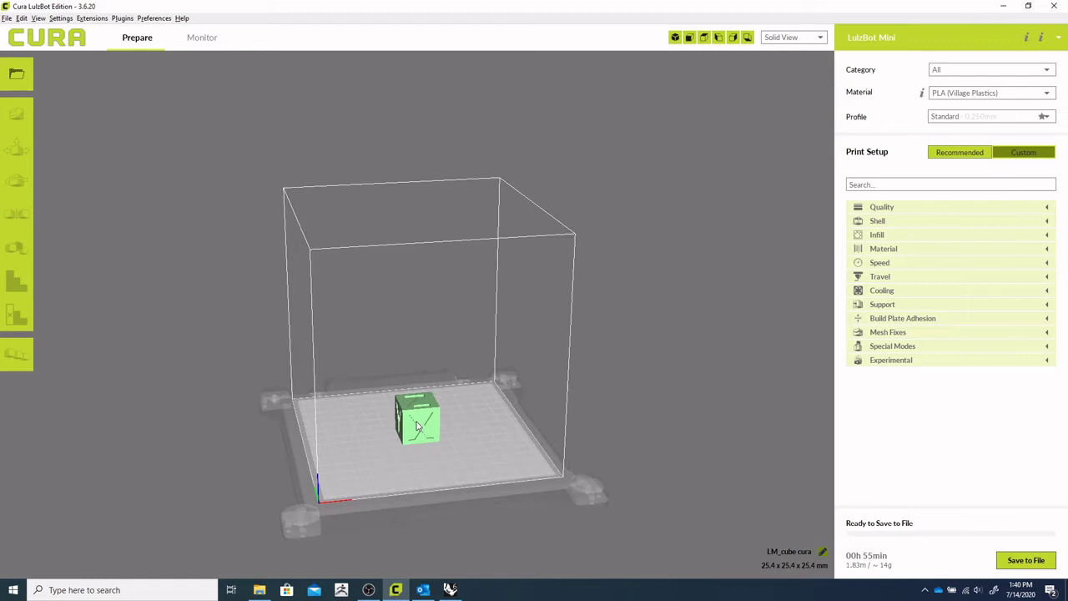
{"action": "scroll", "coordinate": [420, 534], "scroll_direction": "up", "scroll_amount": 3}
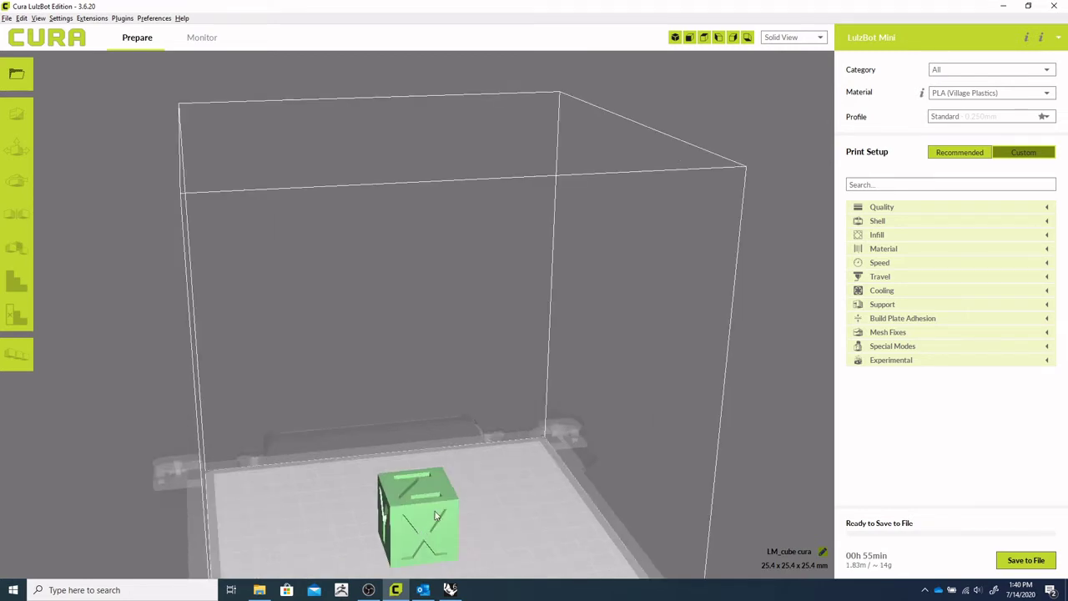
{"action": "right_click_drag", "start_coordinate": [444, 525], "coordinate": [288, 552]}
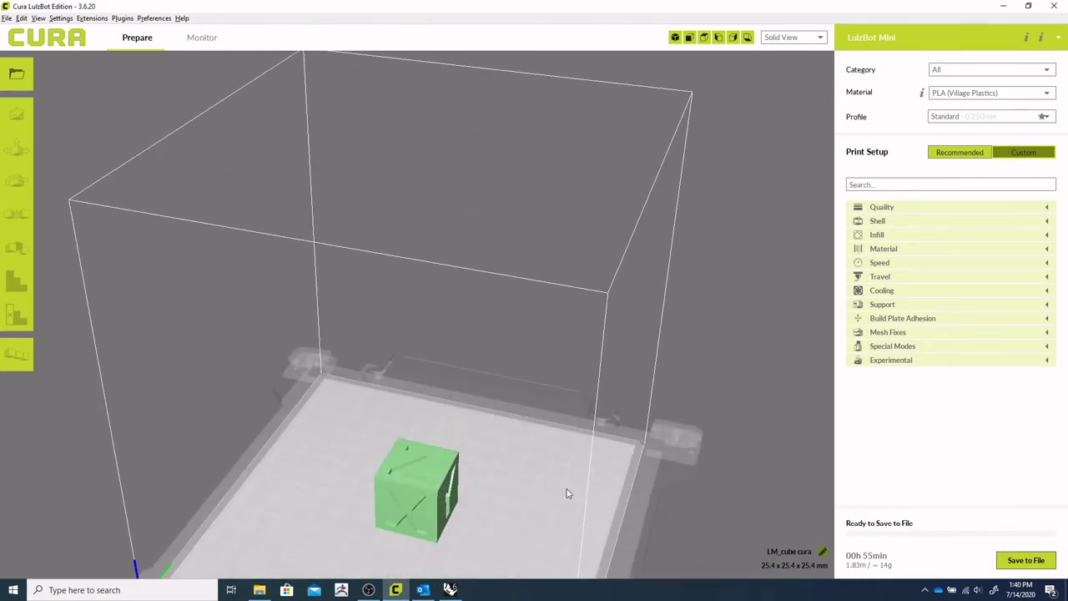
{"action": "right_click_drag", "start_coordinate": [564, 504], "coordinate": [280, 519]}
{"action": "left_click", "coordinate": [399, 439]}
{"action": "left_click", "coordinate": [534, 478]}
{"action": "scroll", "coordinate": [501, 493], "scroll_direction": "down", "scroll_amount": 5}
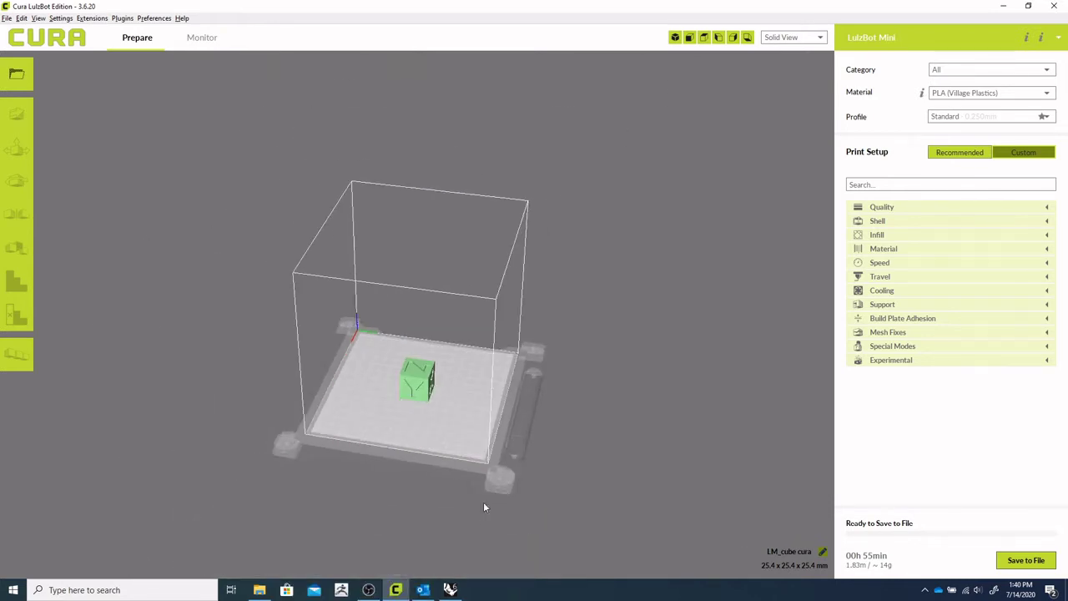
{"action": "scroll", "coordinate": [468, 506], "scroll_direction": "up", "scroll_amount": 3}
{"action": "scroll", "coordinate": [451, 507], "scroll_direction": "up", "scroll_amount": 2}
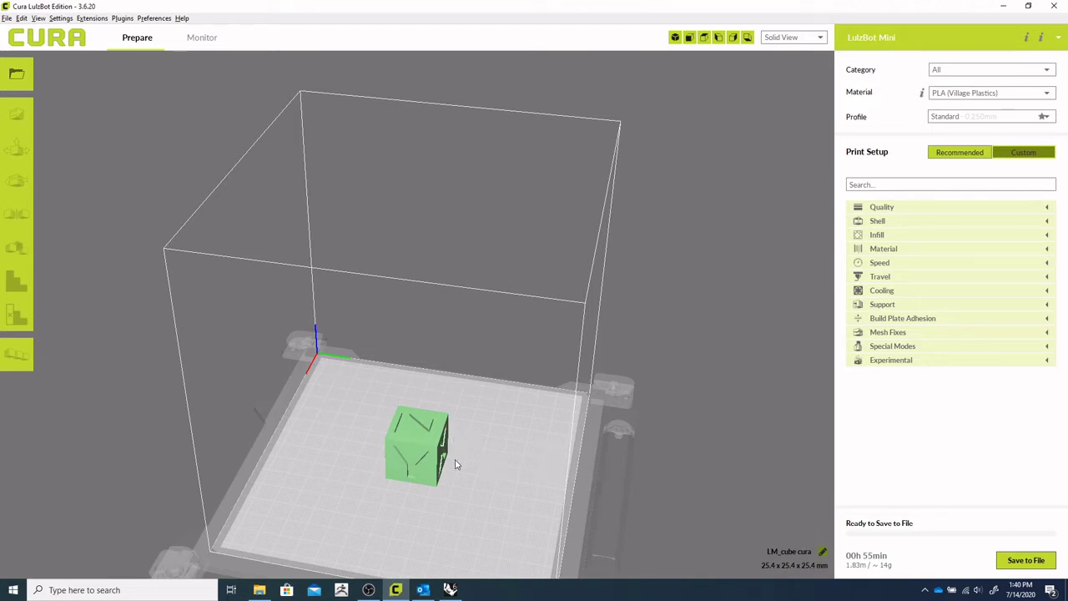
{"action": "right_click_drag", "start_coordinate": [489, 485], "coordinate": [446, 540]}
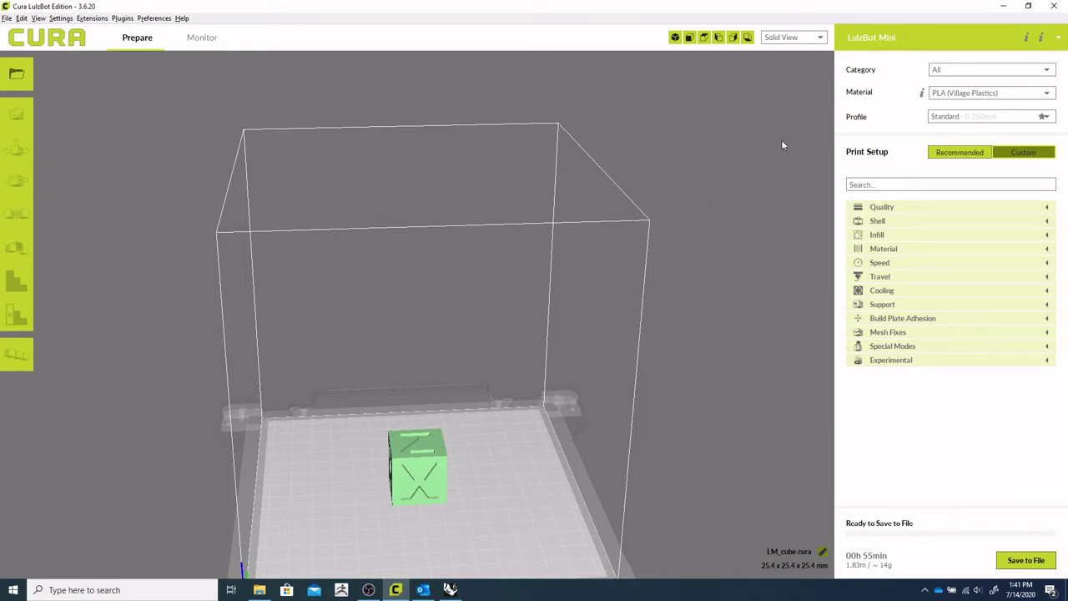
Step: Check the printer list twice, keeping the LulzBot Mini active
{"action": "left_click", "coordinate": [896, 42]}
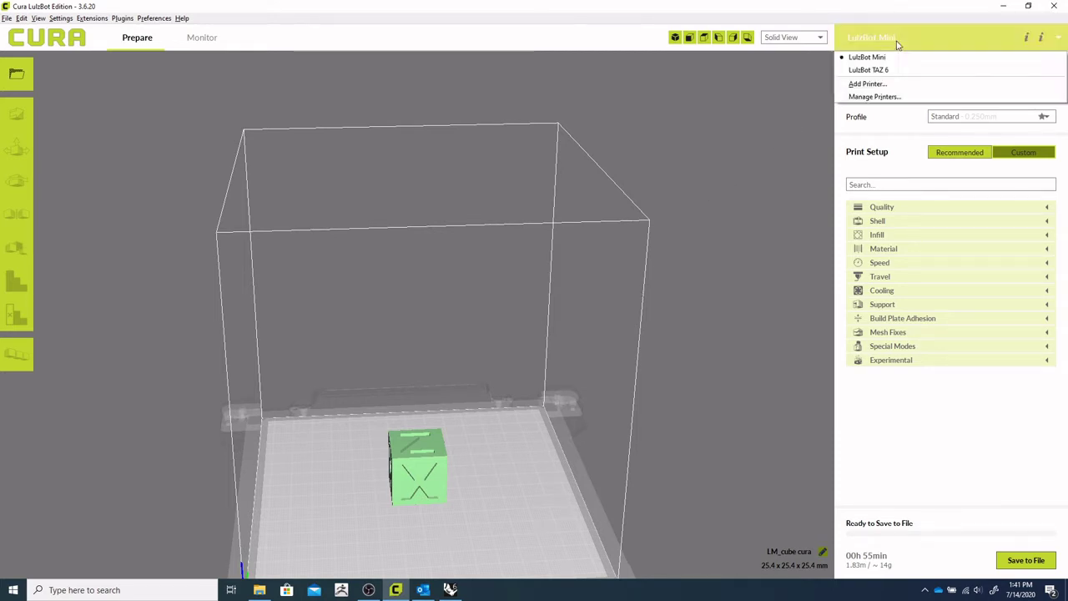
{"action": "left_click", "coordinate": [699, 150]}
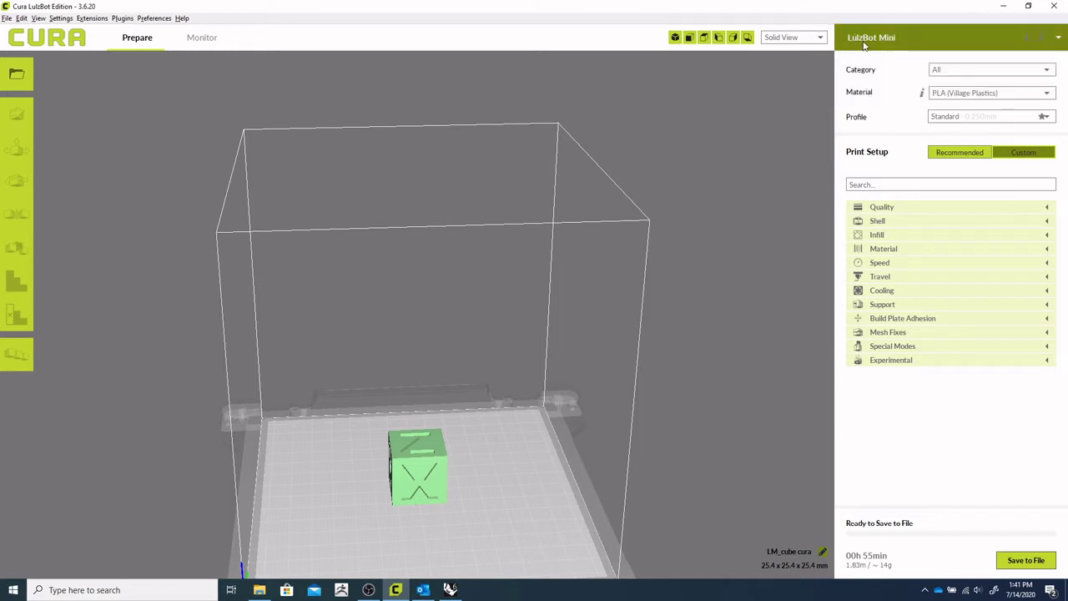
{"action": "left_click", "coordinate": [875, 43]}
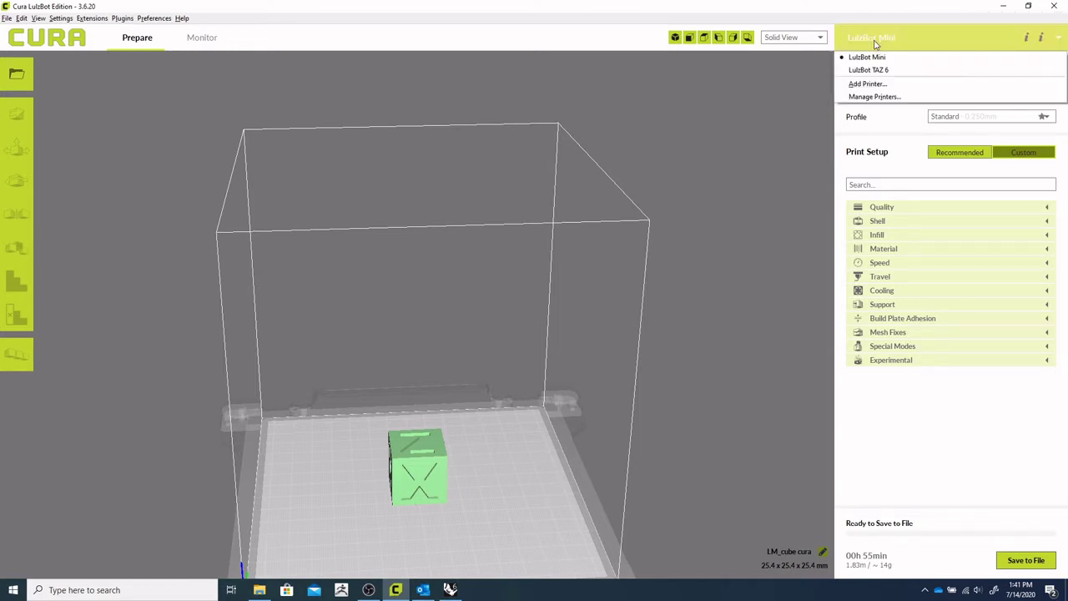
{"action": "left_click", "coordinate": [712, 118]}
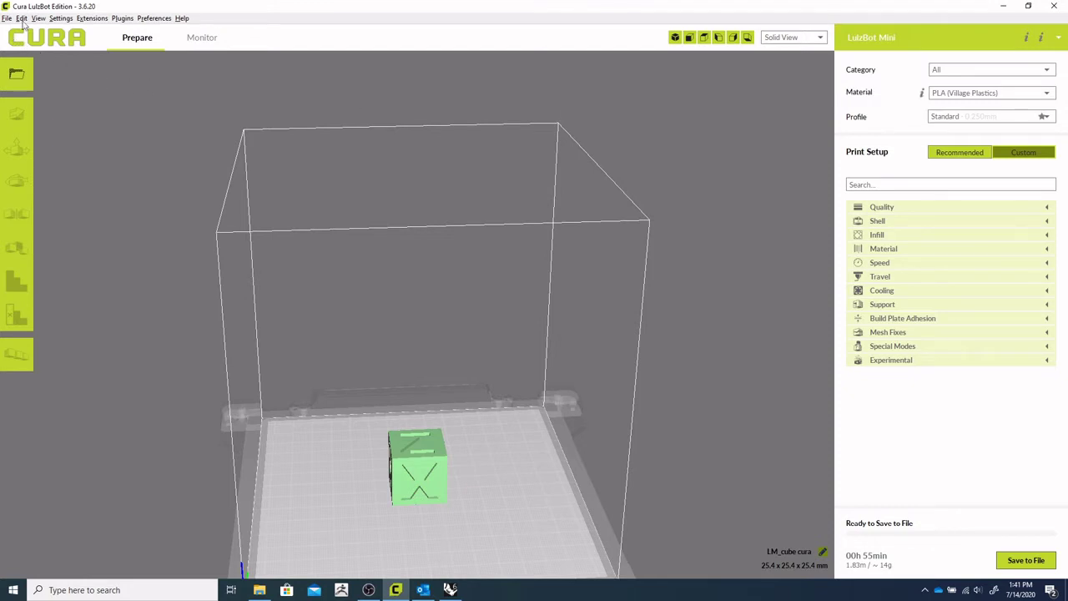
Step: Browse the Settings and File menus over to Preferences
{"action": "left_click", "coordinate": [59, 18]}
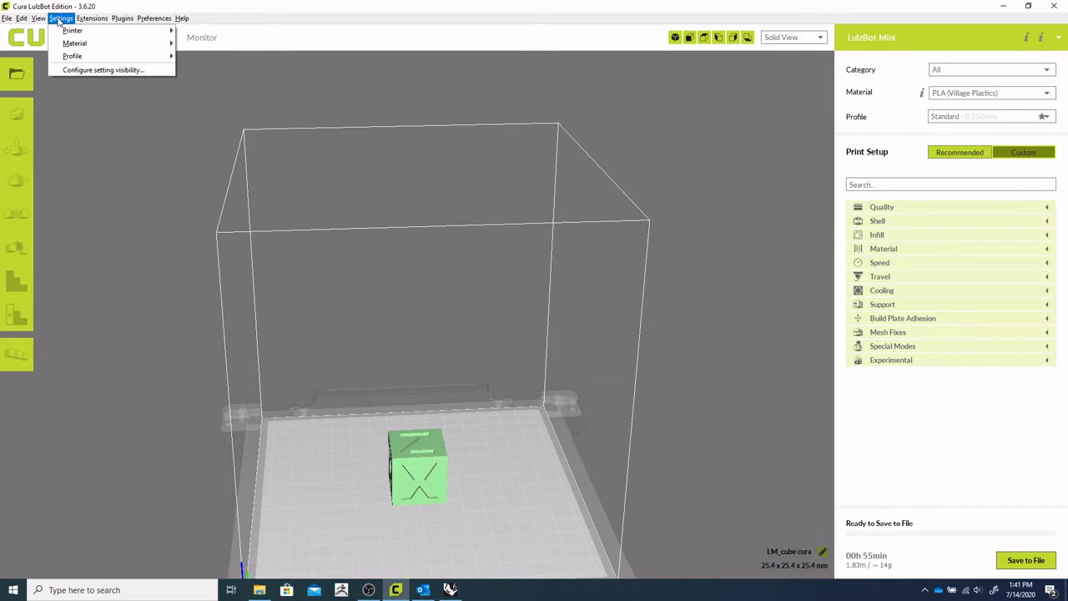
{"action": "left_click", "coordinate": [7, 19]}
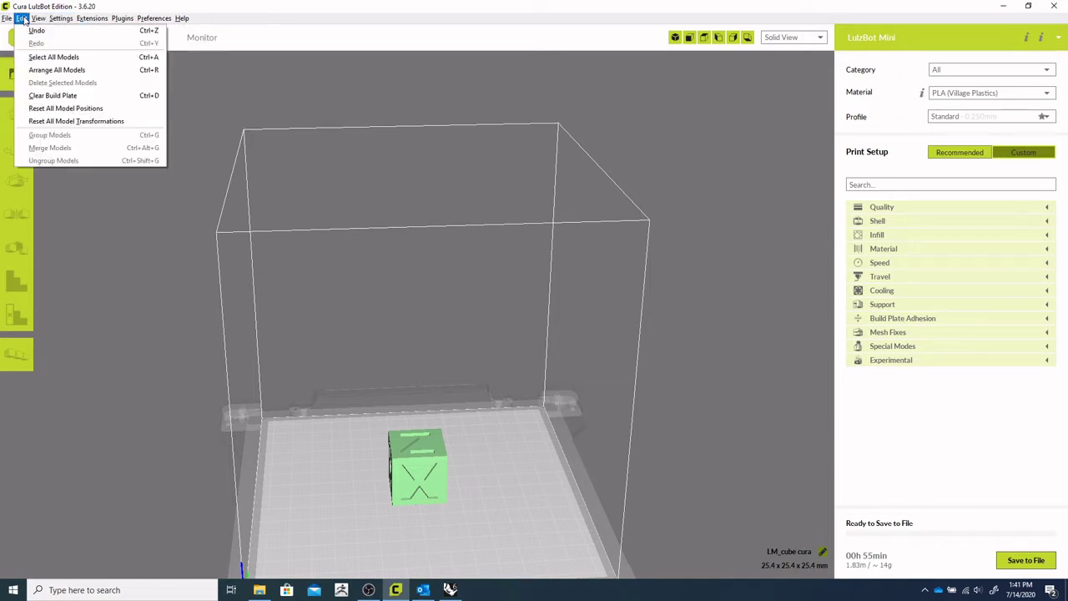
{"action": "mouse_move", "coordinate": [35, 20]}
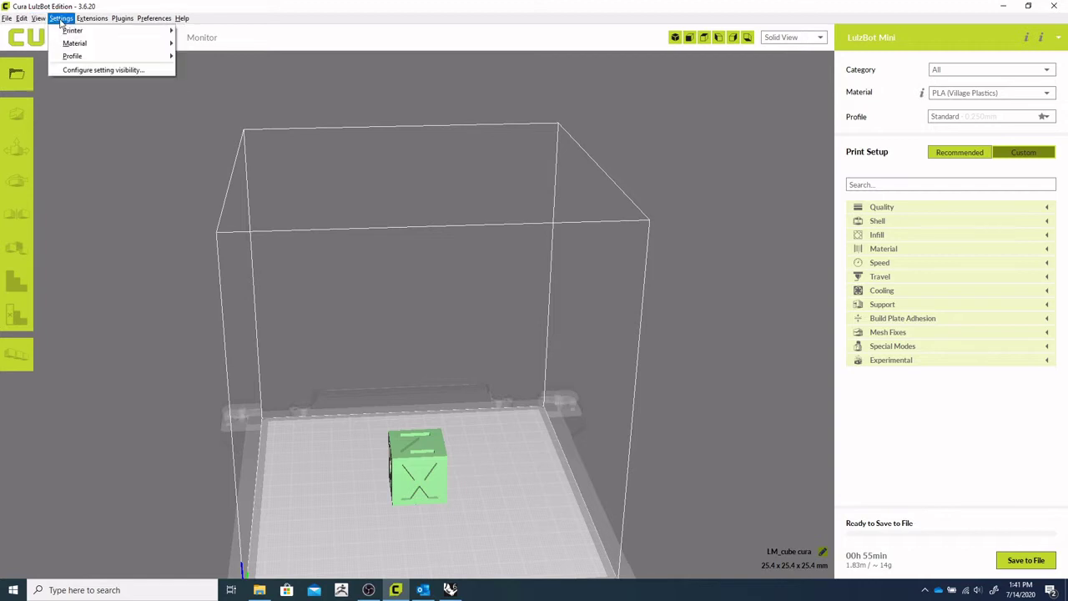
{"action": "mouse_move", "coordinate": [155, 20]}
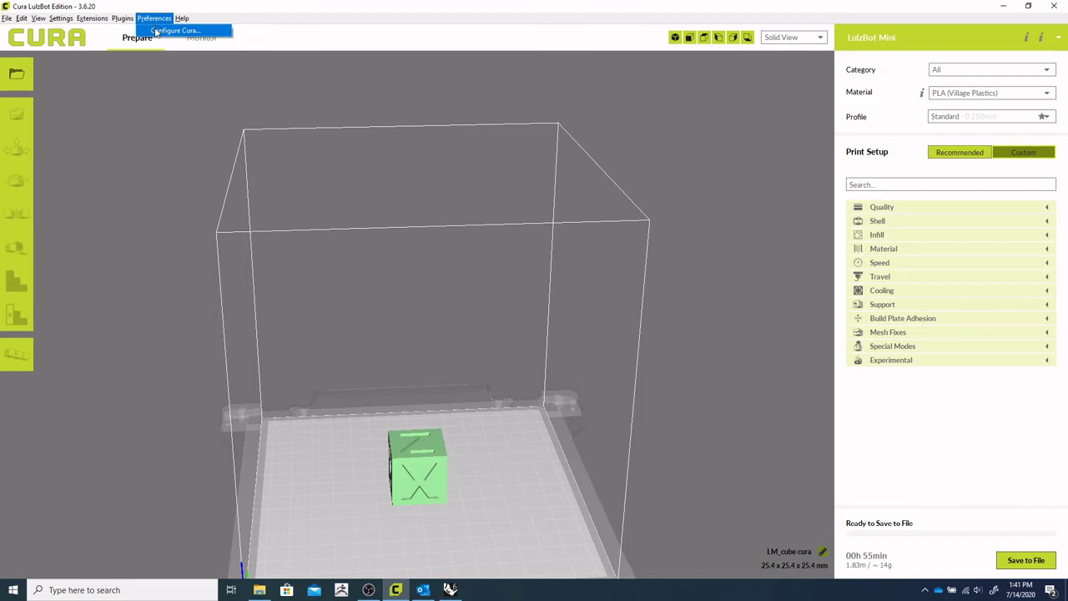
Step: Uncheck Slice automatically in General preferences, reached through Manage Printers, then close Preferences
{"action": "left_click", "coordinate": [156, 32]}
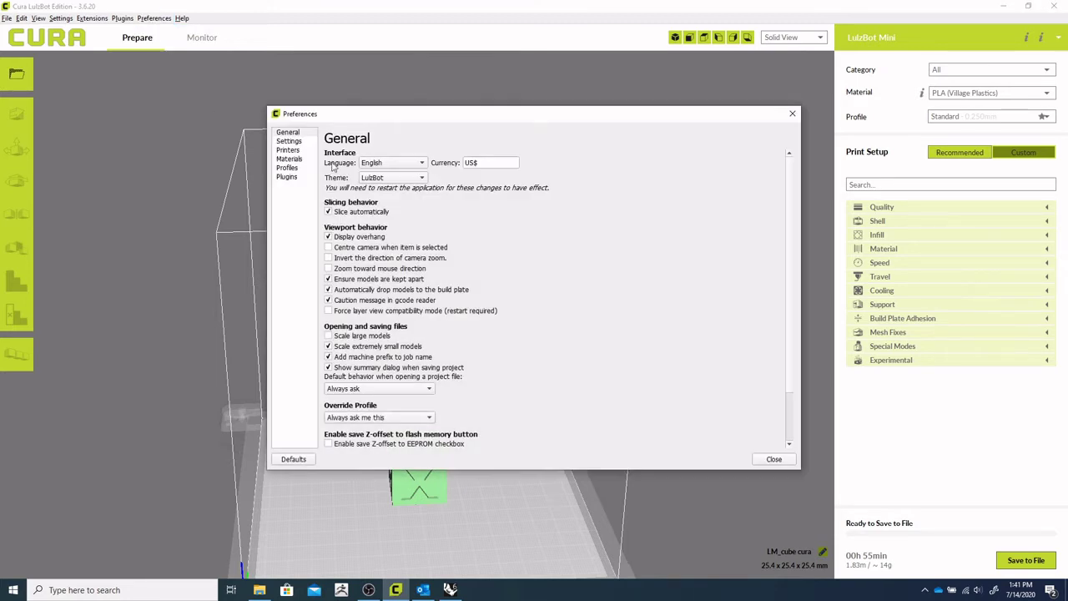
{"action": "left_click_drag", "start_coordinate": [377, 123], "coordinate": [318, 101]}
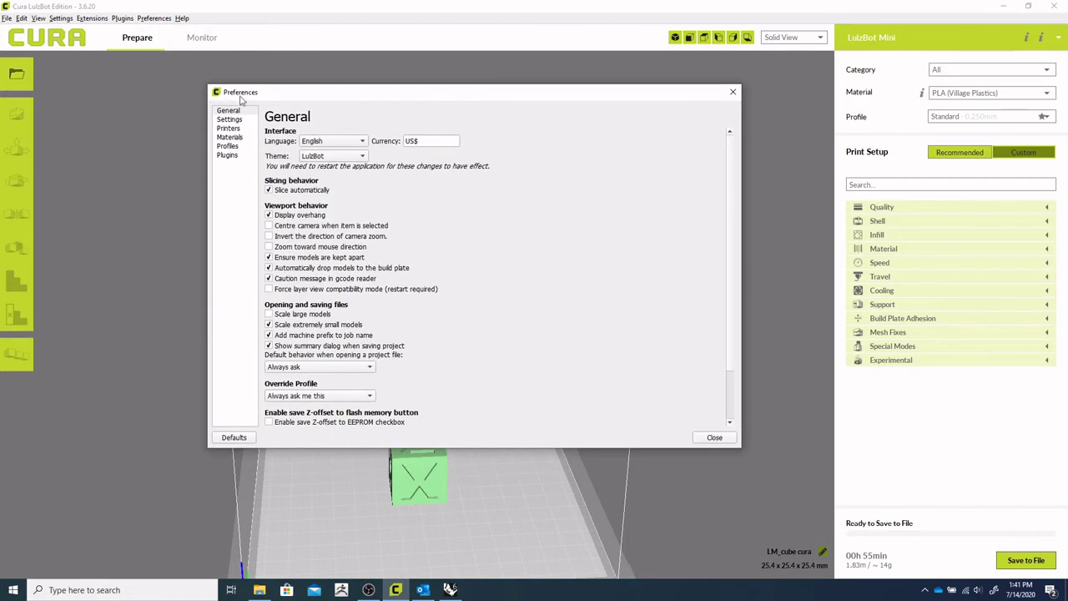
{"action": "left_click", "coordinate": [733, 92]}
{"action": "left_click", "coordinate": [860, 41]}
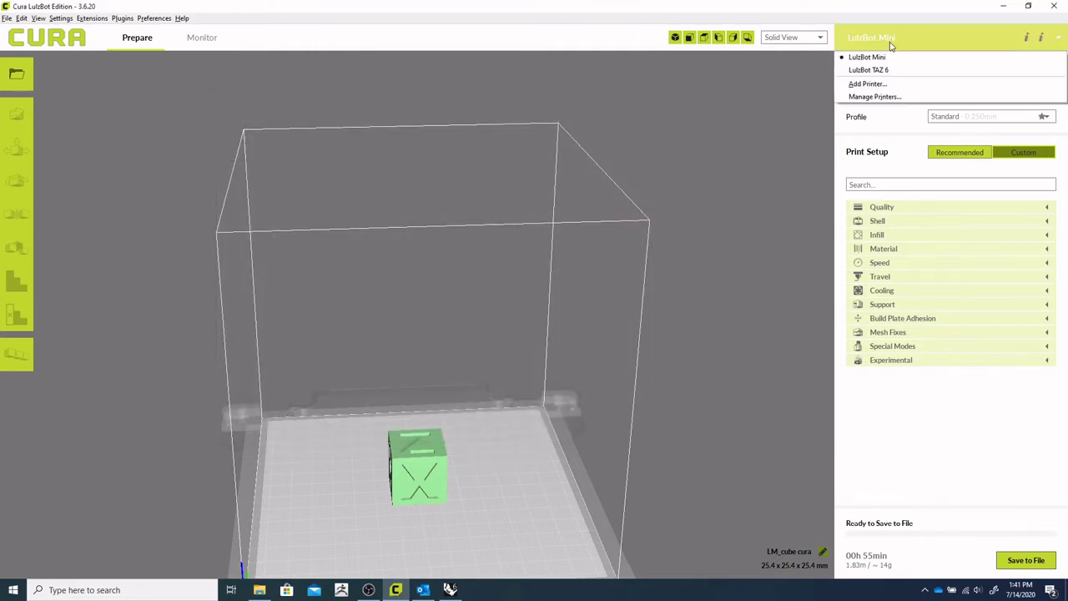
{"action": "left_click", "coordinate": [887, 97]}
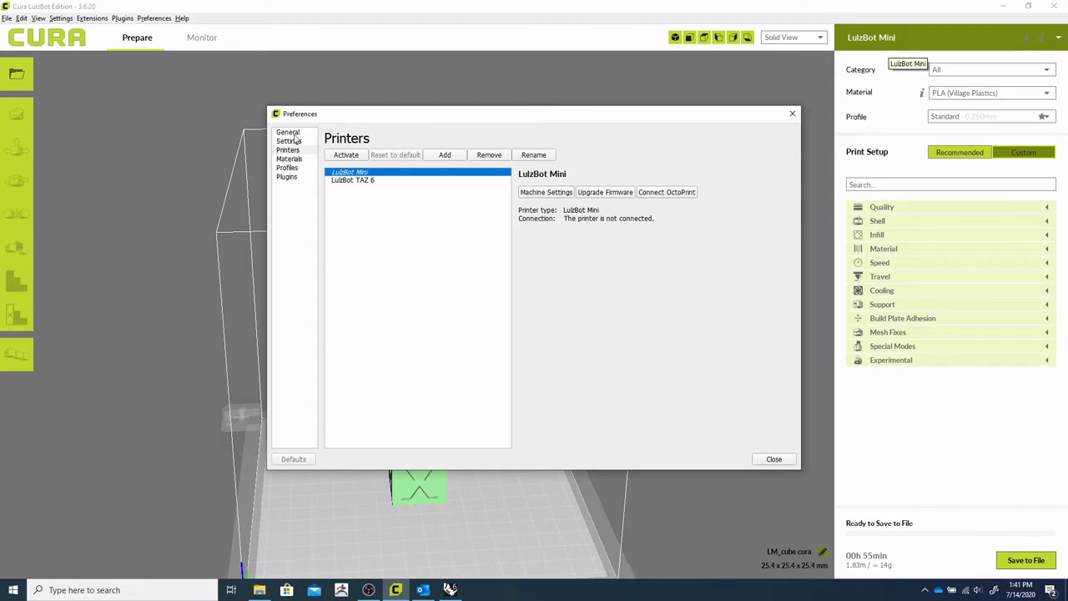
{"action": "left_click", "coordinate": [294, 134]}
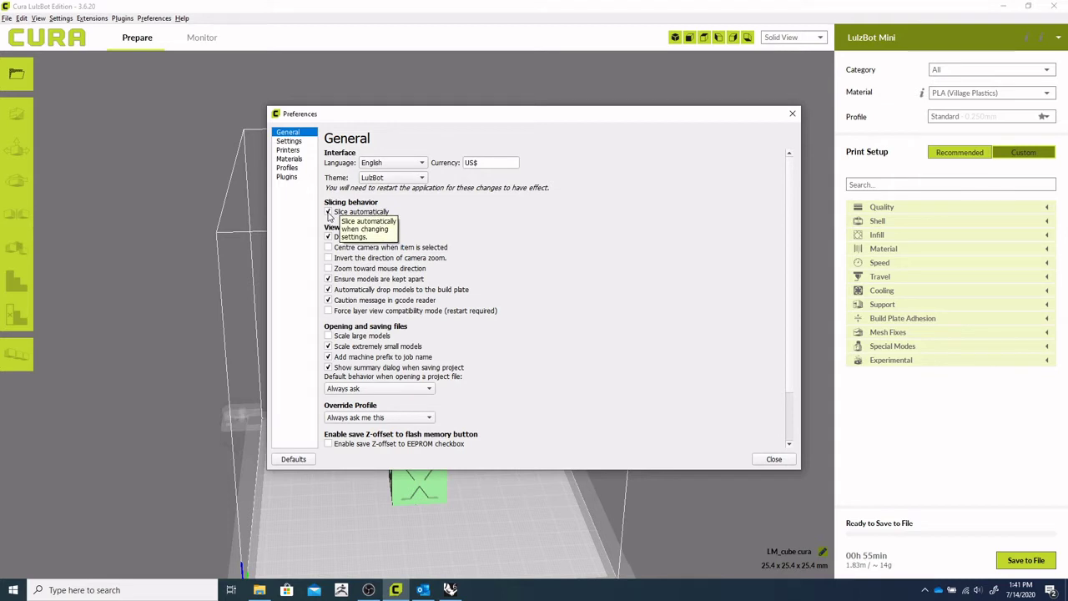
{"action": "left_click_drag", "start_coordinate": [415, 120], "coordinate": [326, 105]}
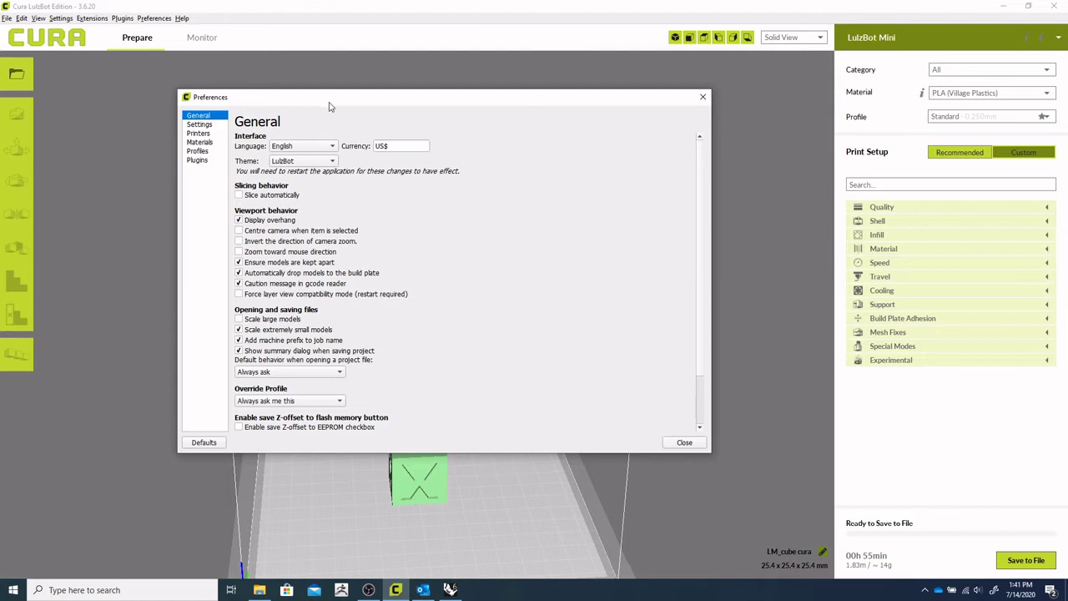
{"action": "left_click", "coordinate": [696, 445]}
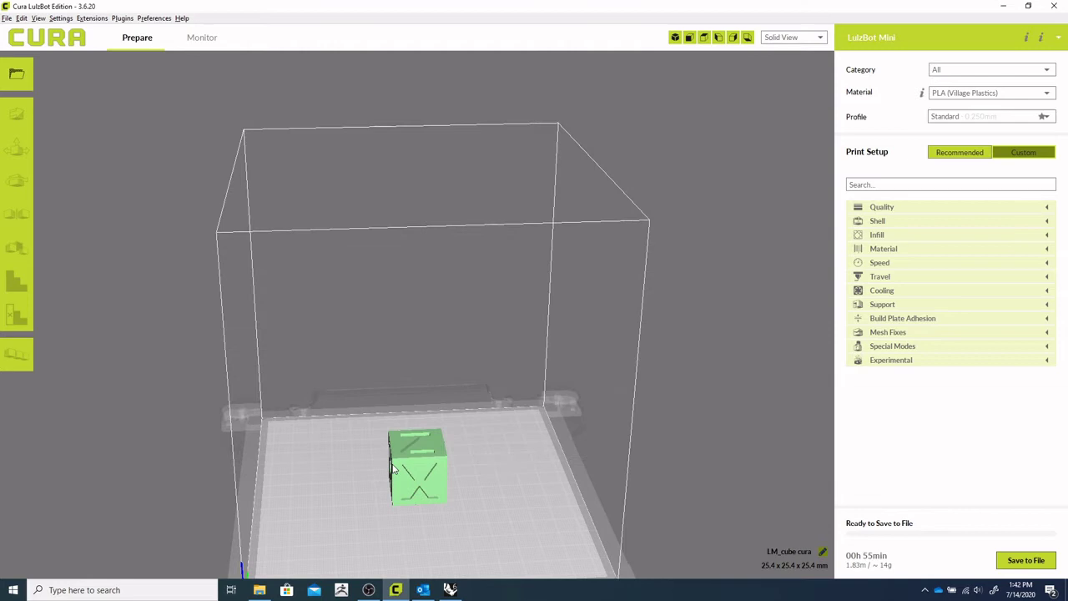
{"action": "right_click_drag", "start_coordinate": [355, 499], "coordinate": [420, 488]}
{"action": "left_click", "coordinate": [420, 488]}
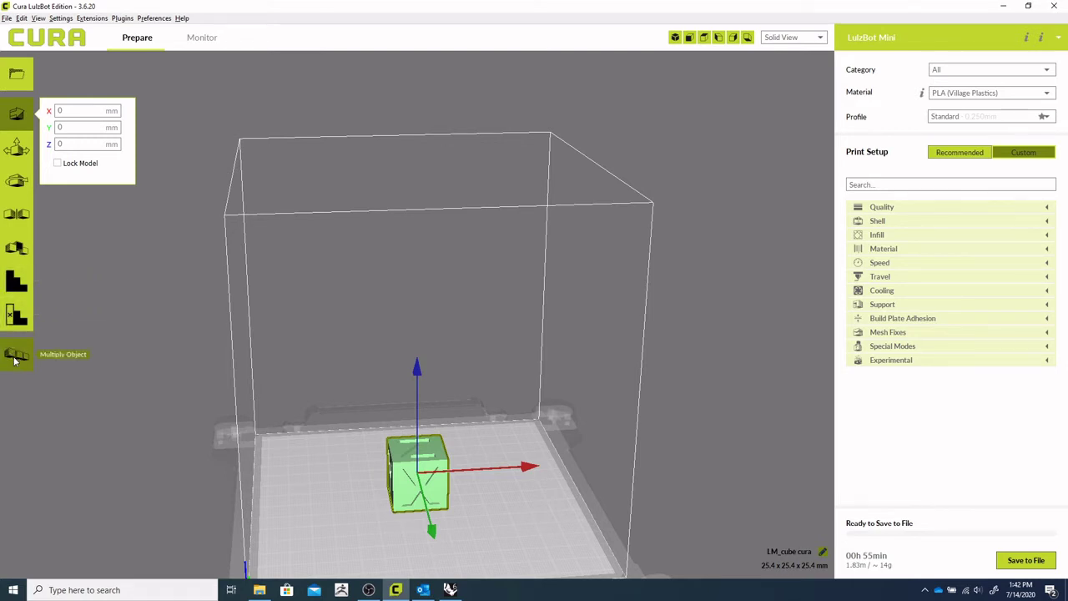
{"action": "left_click", "coordinate": [326, 493]}
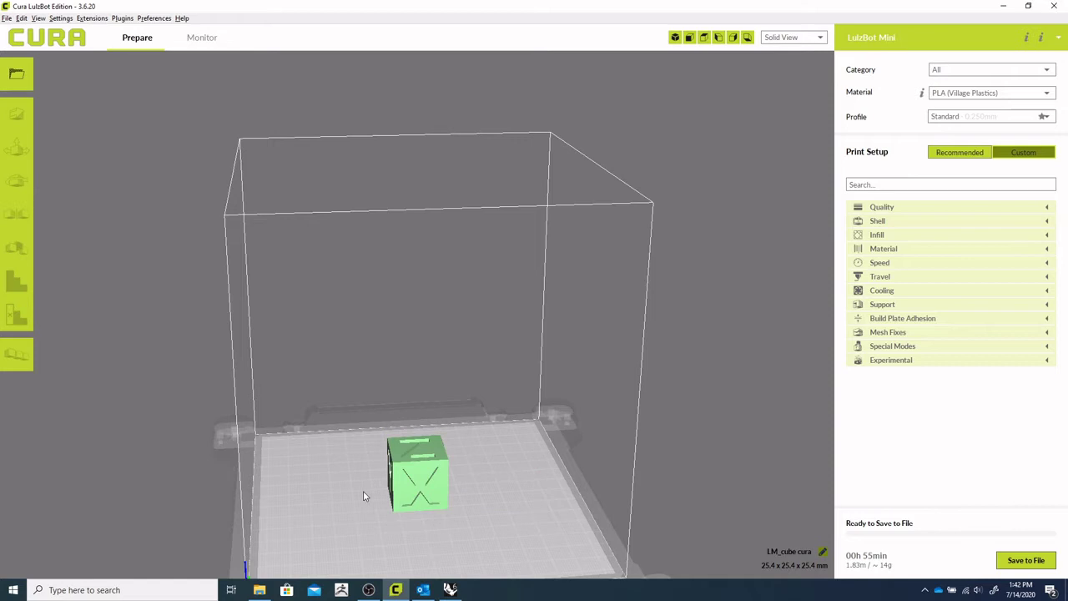
Step: Change the Mini's material from PLA (Village Plastics) to PLA (Verbatim)
{"action": "right_click_drag", "start_coordinate": [365, 501], "coordinate": [341, 503]}
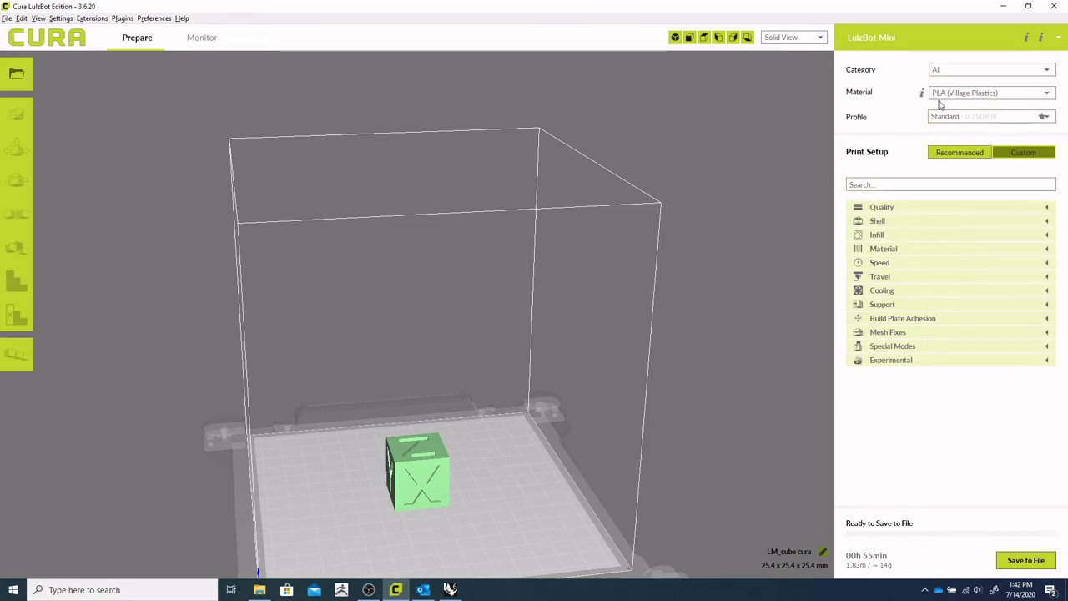
{"action": "left_click", "coordinate": [919, 45]}
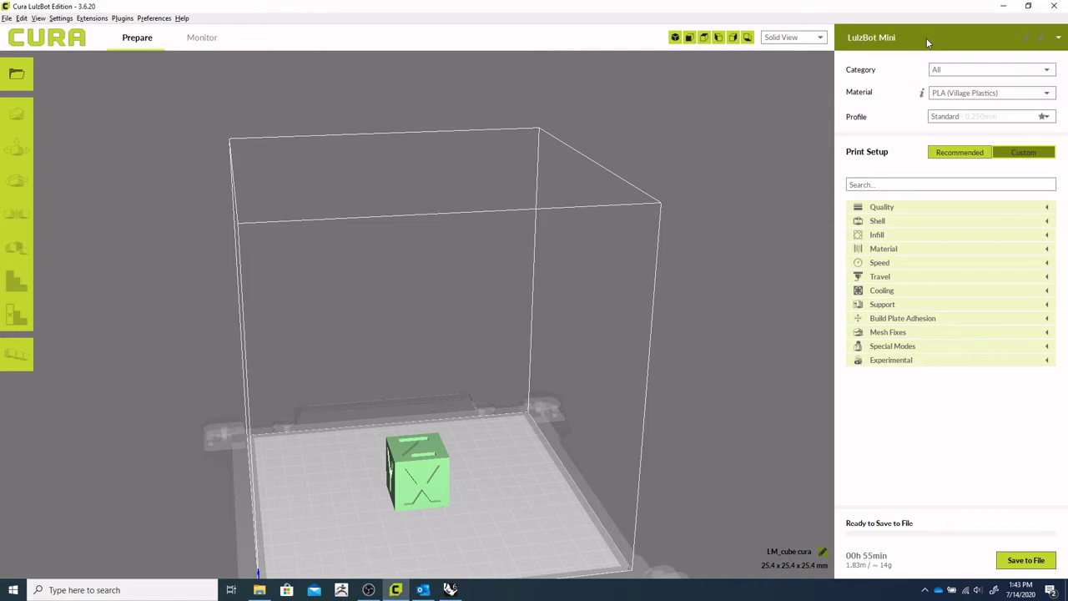
{"action": "left_click", "coordinate": [947, 94]}
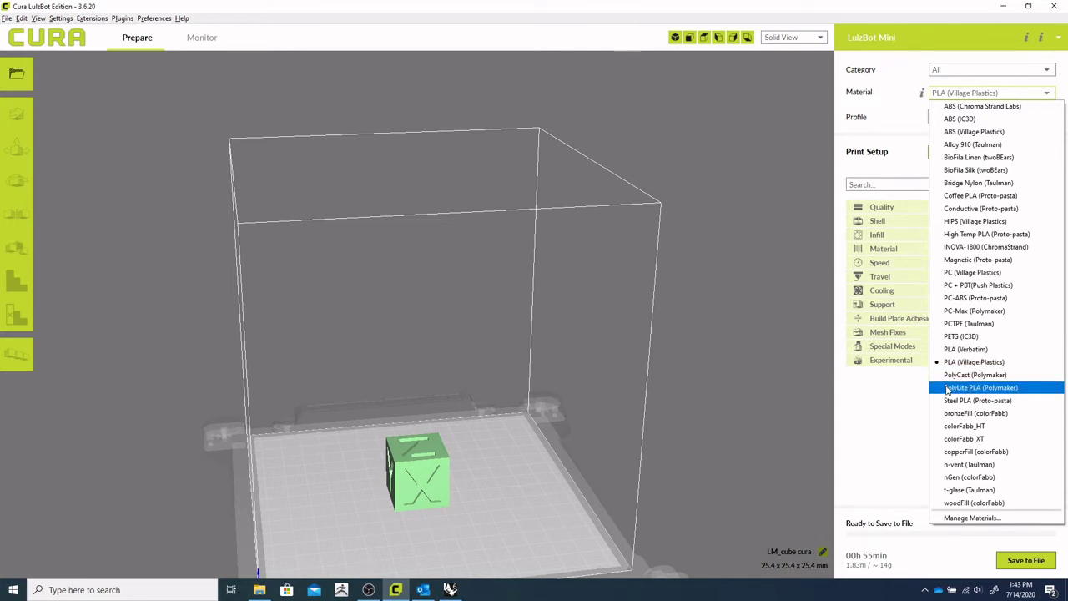
{"action": "left_click", "coordinate": [955, 359]}
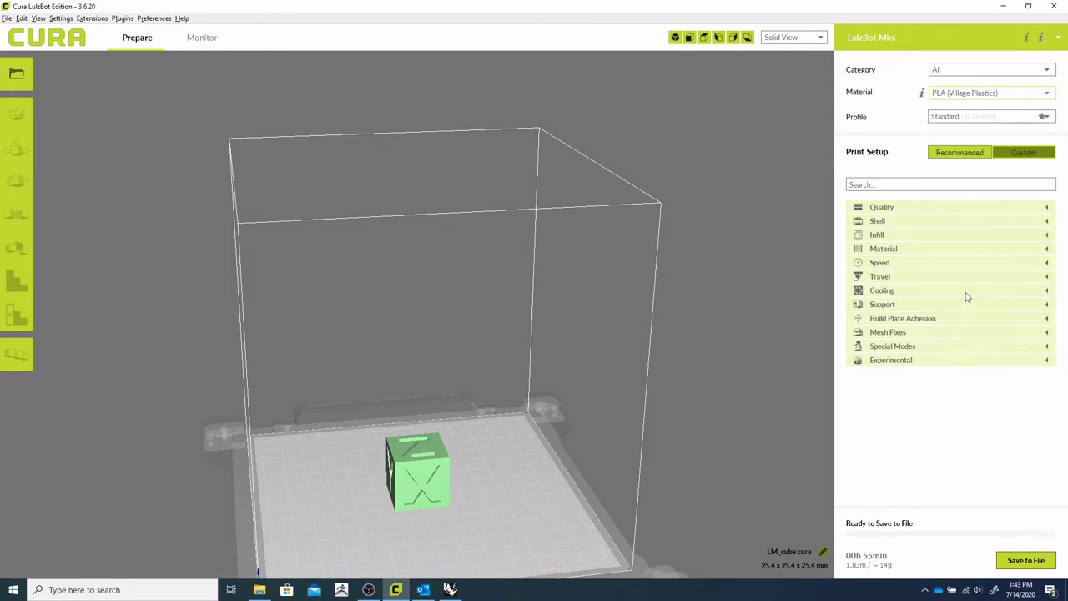
{"action": "scroll", "coordinate": [993, 93], "scroll_direction": "up", "scroll_amount": 1}
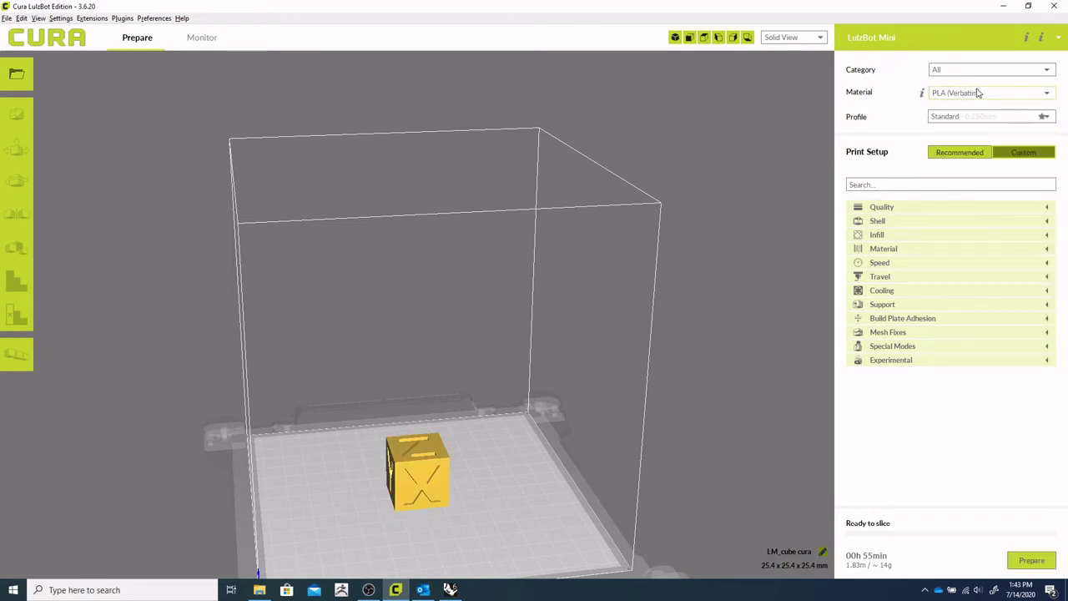
{"action": "left_click", "coordinate": [980, 92]}
{"action": "left_click", "coordinate": [980, 93]}
{"action": "left_click", "coordinate": [975, 118]}
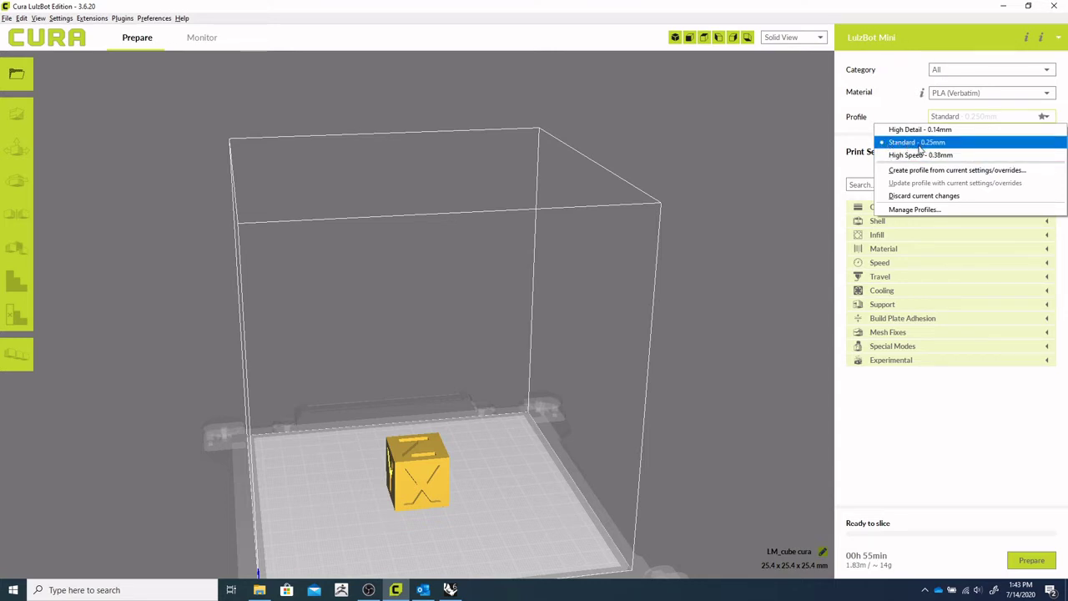
{"action": "left_click", "coordinate": [866, 116]}
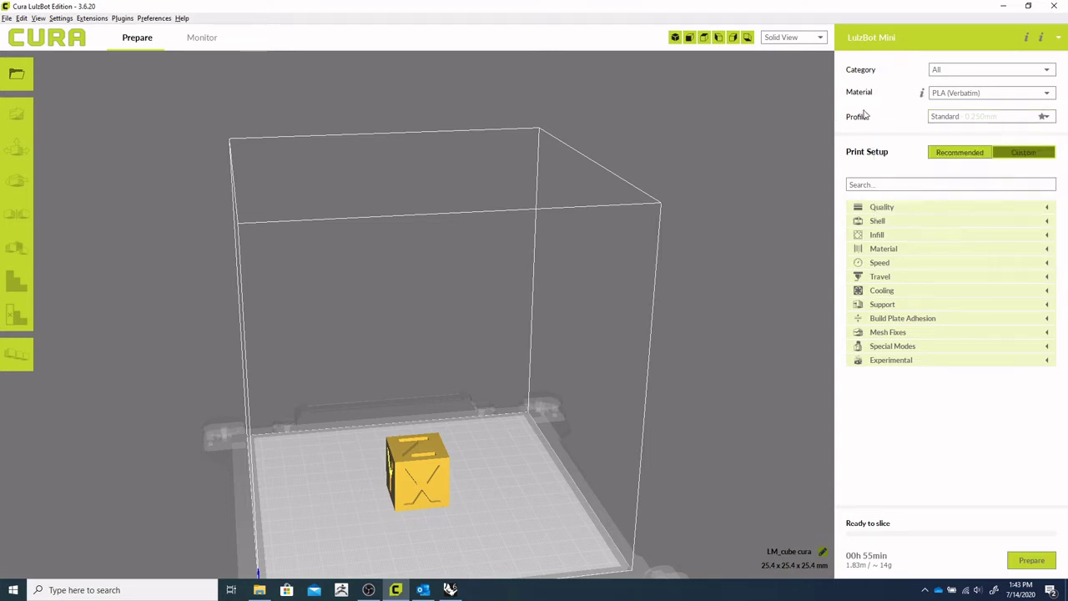
{"action": "left_click", "coordinate": [888, 305]}
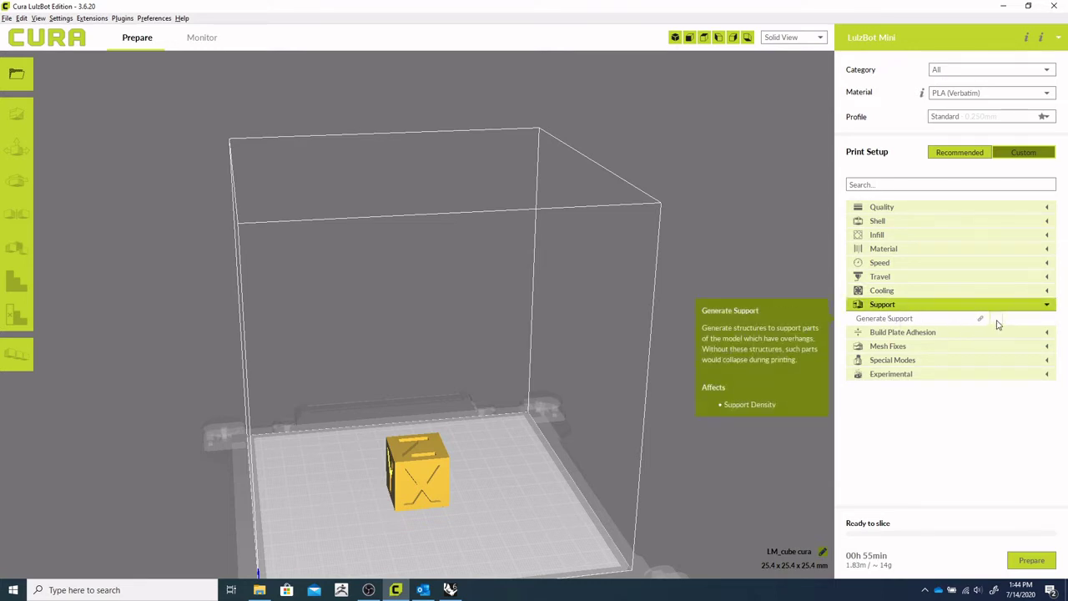
{"action": "left_click", "coordinate": [995, 319]}
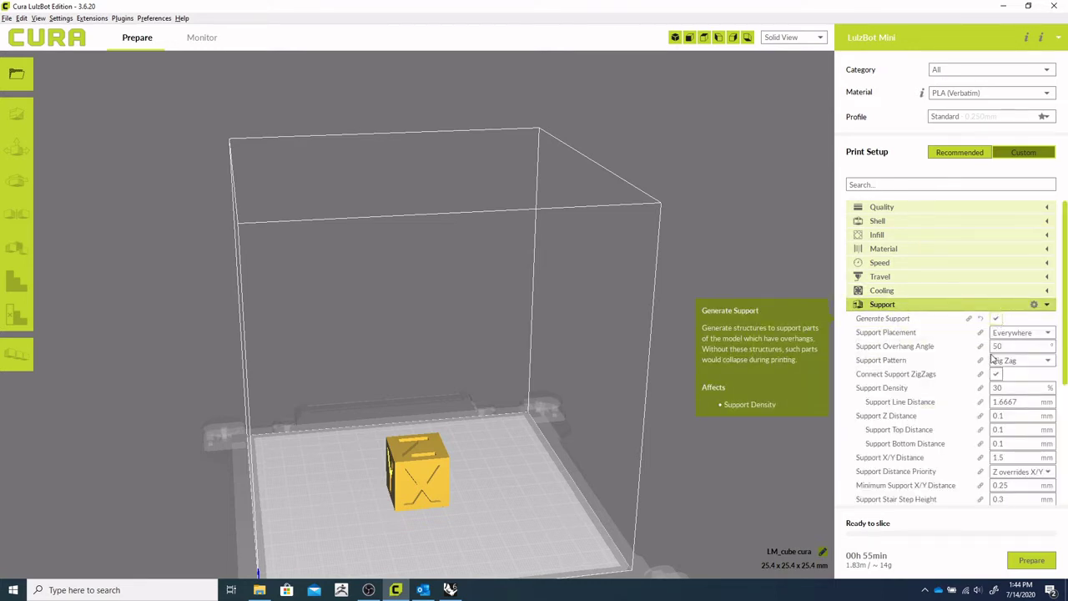
{"action": "left_click_drag", "start_coordinate": [1066, 343], "coordinate": [1066, 406]}
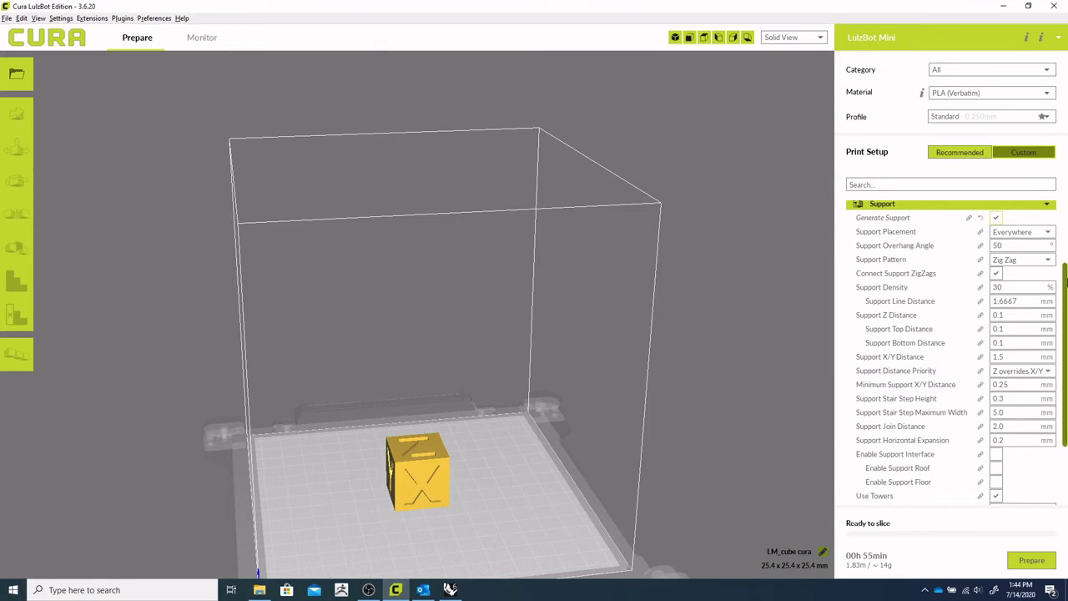
{"action": "left_click_drag", "start_coordinate": [1066, 282], "coordinate": [1066, 260]}
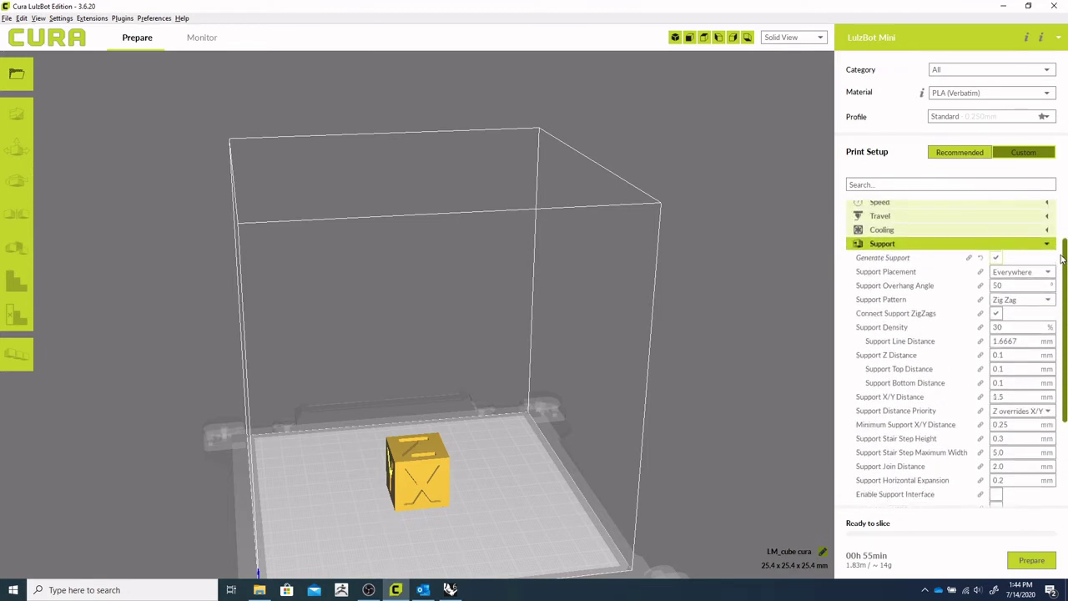
{"action": "left_click", "coordinate": [997, 260]}
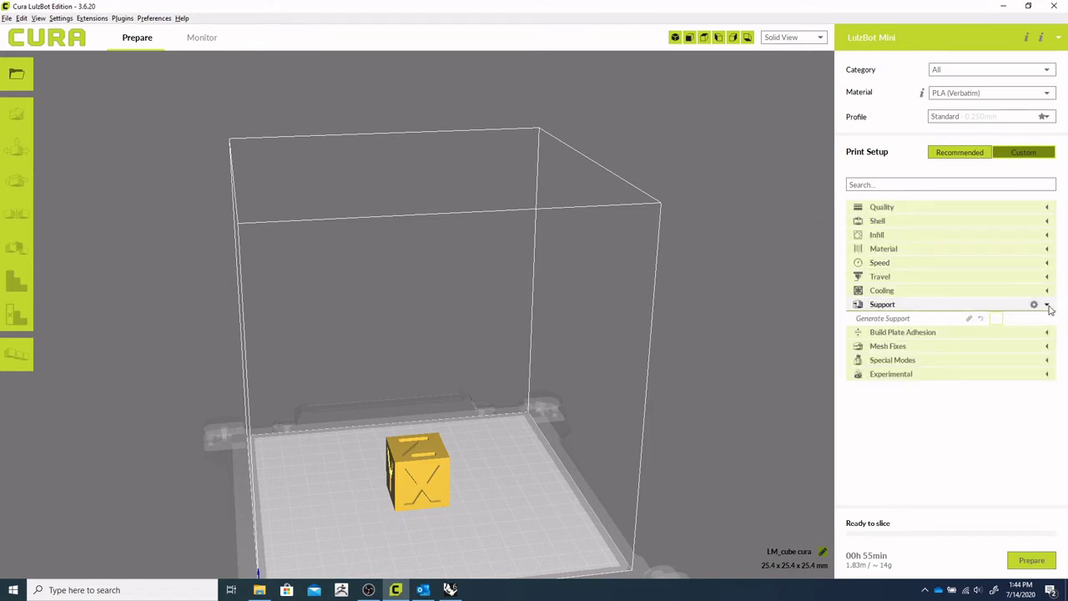
{"action": "left_click", "coordinate": [1048, 305]}
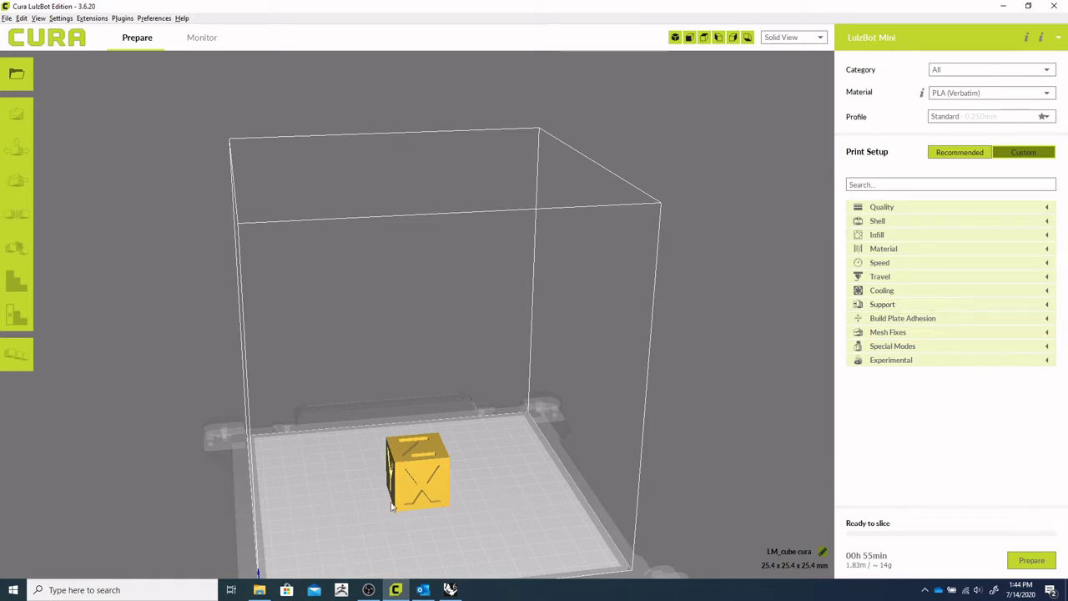
Step: Slice the cube (55 minutes, 1.83 m, 14 g) and bring up the view-mode list
{"action": "right_click_drag", "start_coordinate": [375, 511], "coordinate": [373, 484]}
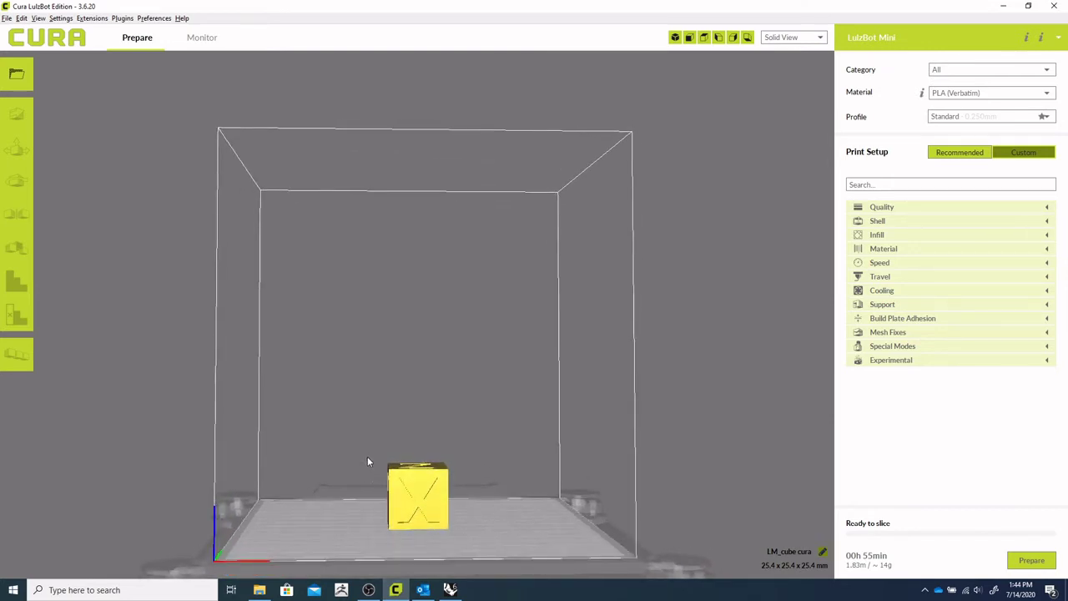
{"action": "left_click", "coordinate": [1032, 567]}
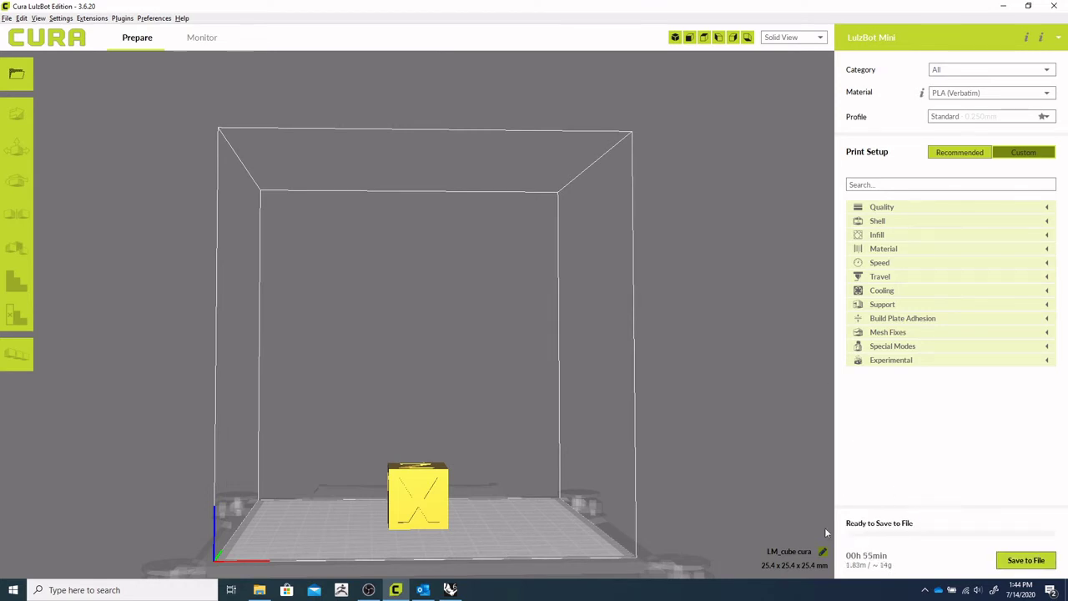
{"action": "left_click", "coordinate": [793, 38]}
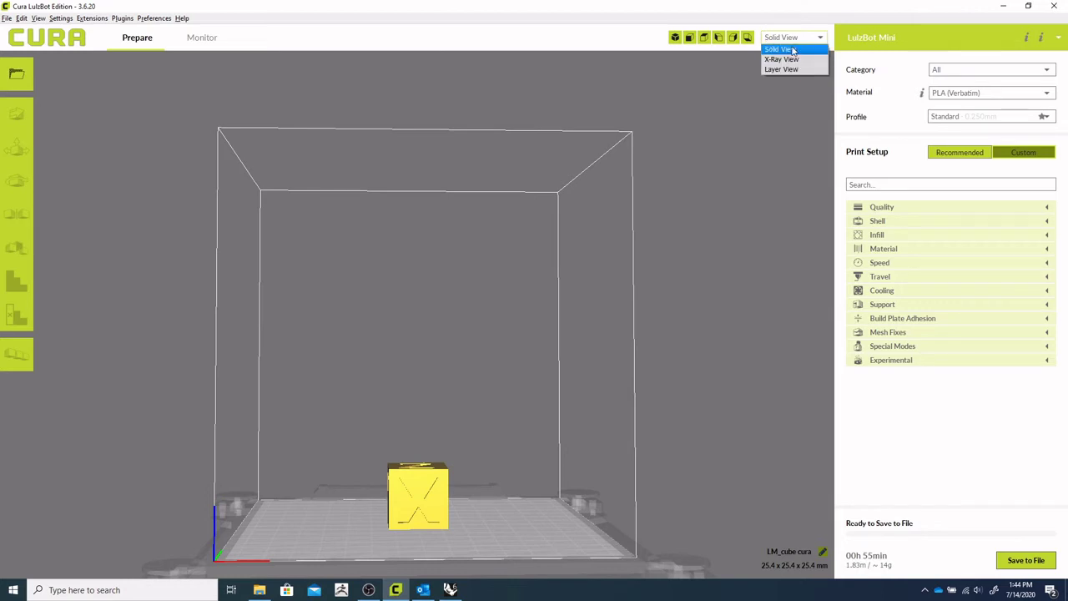
Step: Show the cube in Layer View from directly above, previewing up to layer 64
{"action": "left_click", "coordinate": [790, 73]}
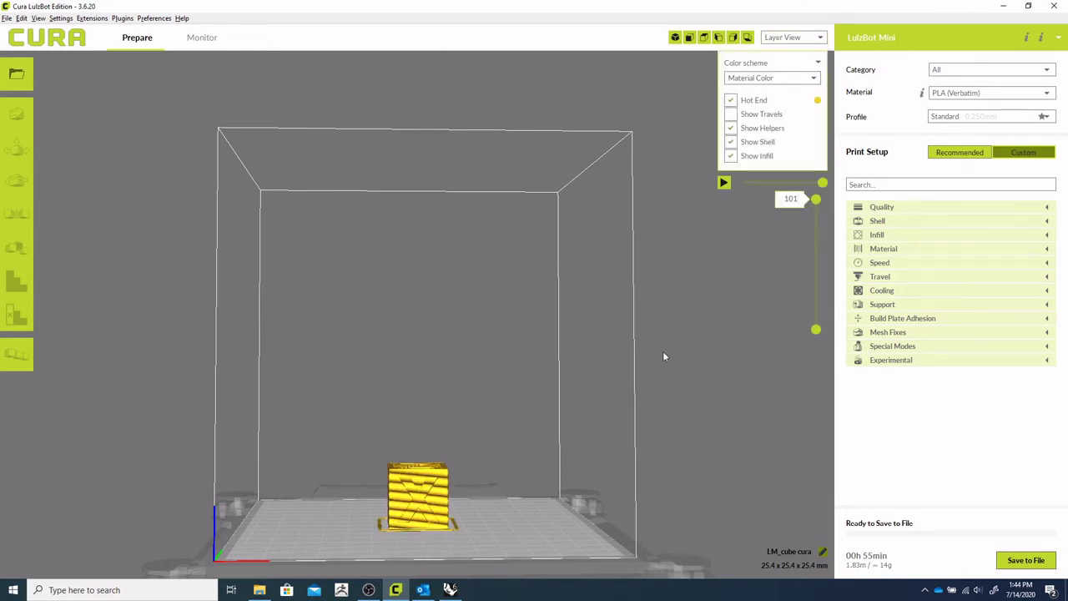
{"action": "right_click_drag", "start_coordinate": [665, 347], "coordinate": [658, 399]}
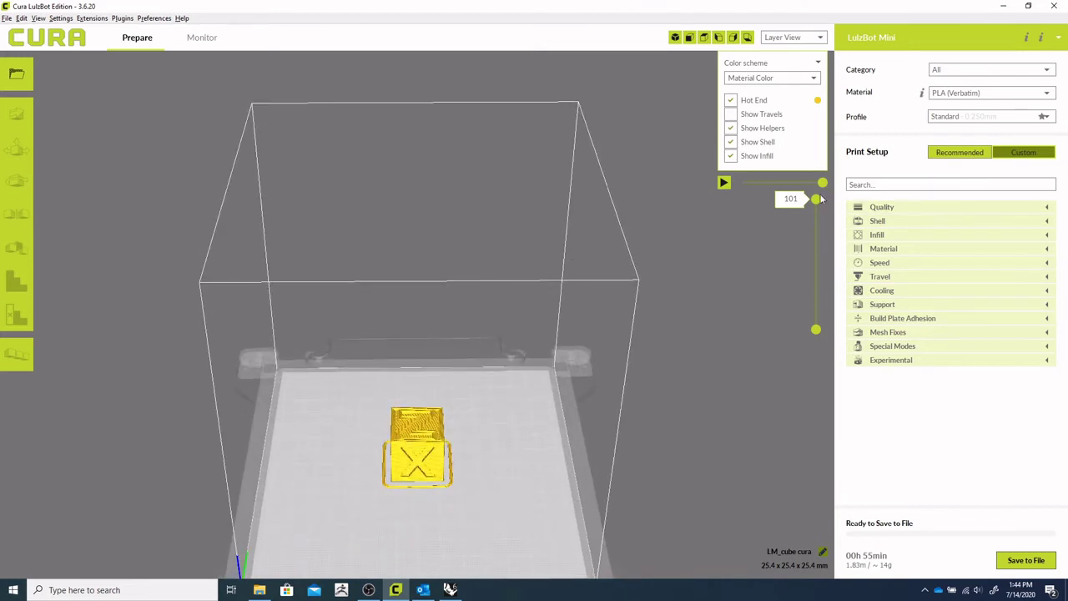
{"action": "left_click_drag", "start_coordinate": [817, 200], "coordinate": [809, 248]}
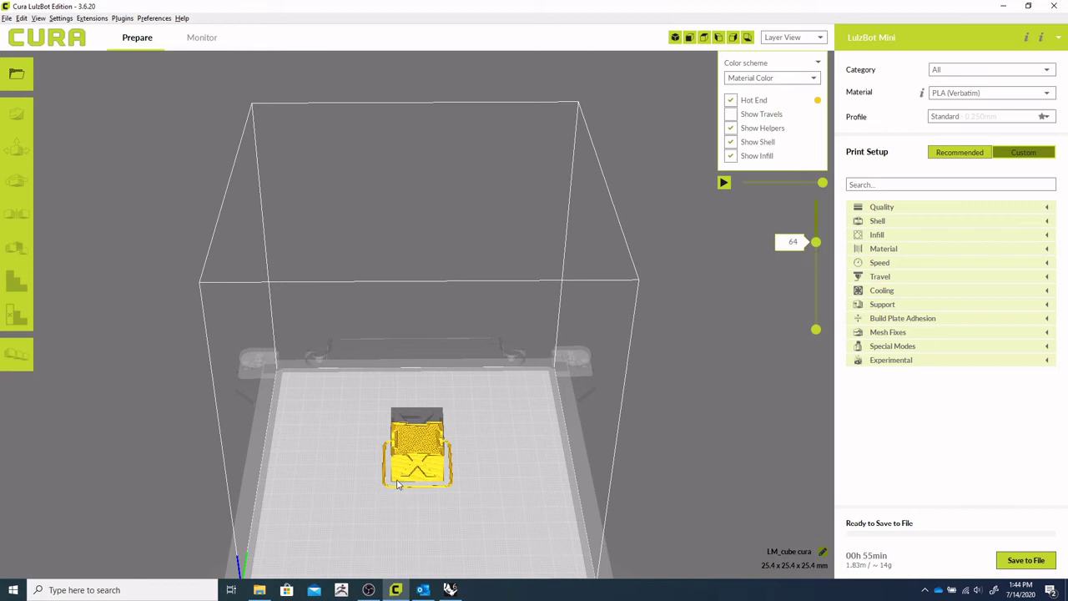
{"action": "scroll", "coordinate": [451, 466], "scroll_direction": "up", "scroll_amount": 3}
{"action": "right_click_drag", "start_coordinate": [419, 490], "coordinate": [394, 503]}
{"action": "scroll", "coordinate": [413, 457], "scroll_direction": "up", "scroll_amount": 3}
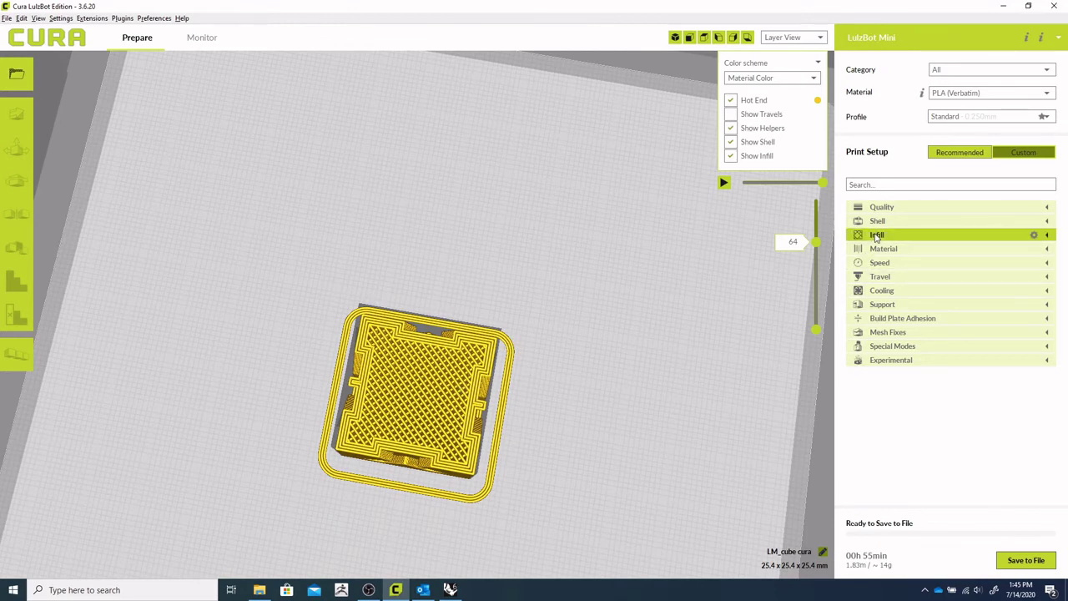
Step: Set Infill Density to 10% and Infill Pattern to Gyroid
{"action": "left_click", "coordinate": [877, 236]}
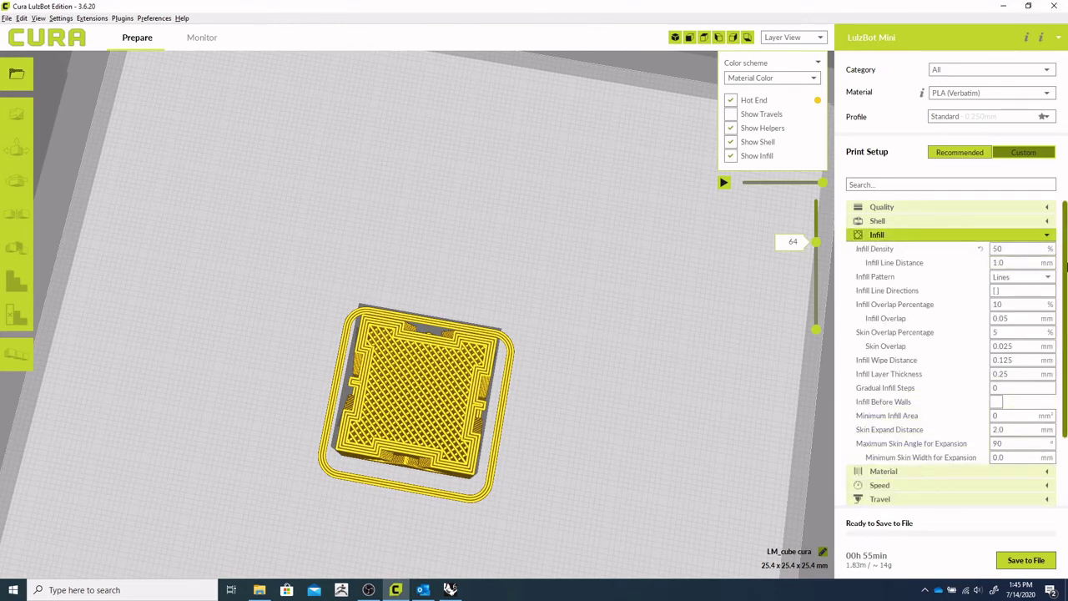
{"action": "mouse_move", "coordinate": [1022, 249]}
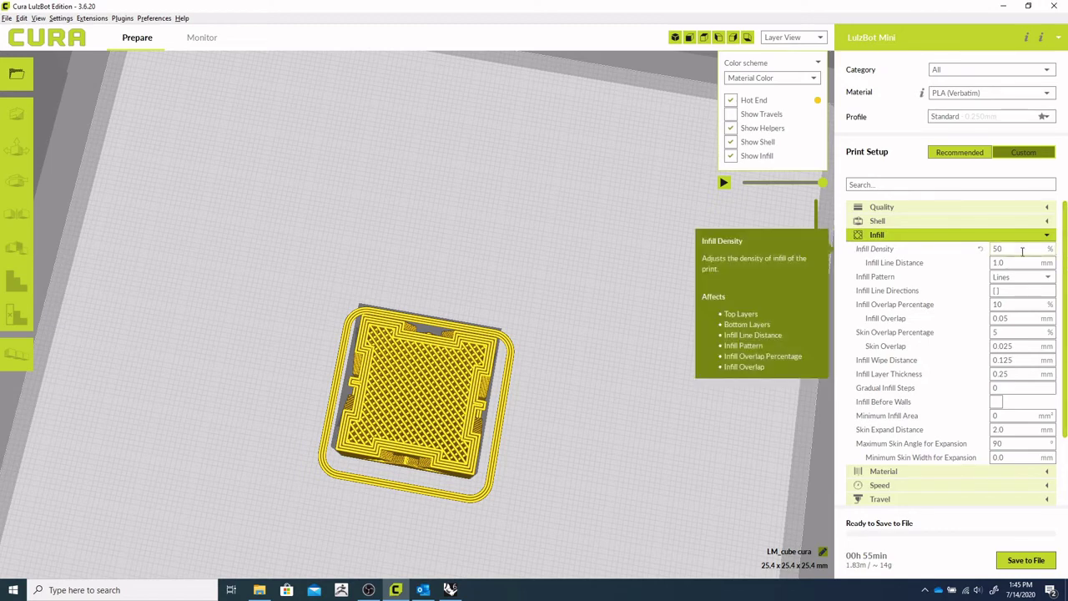
{"action": "double_click", "coordinate": [1015, 249]}
{"action": "type", "text": "1"}
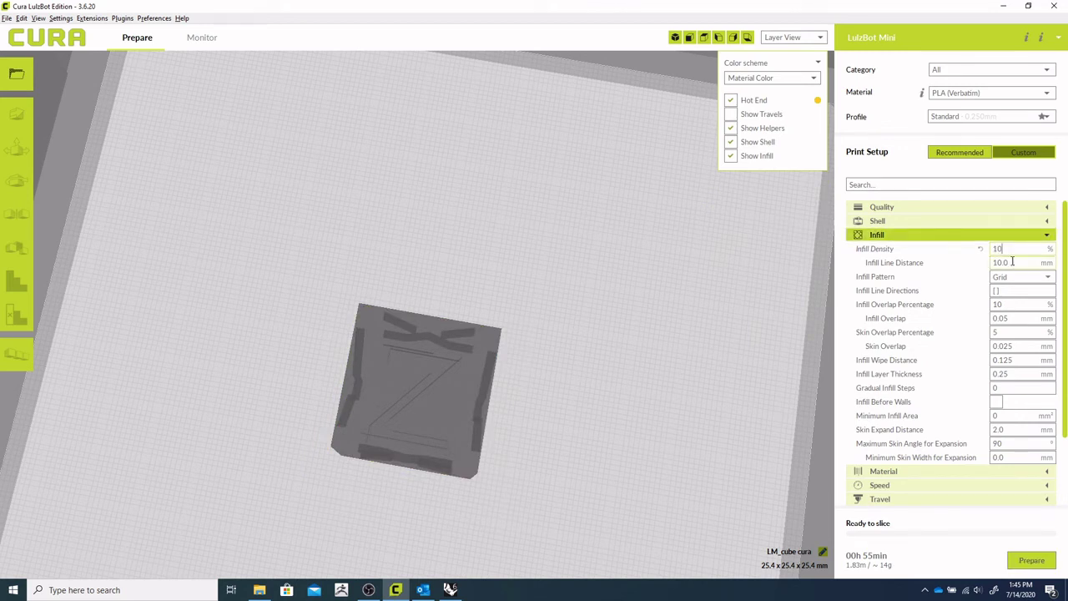
{"action": "left_click", "coordinate": [1017, 278]}
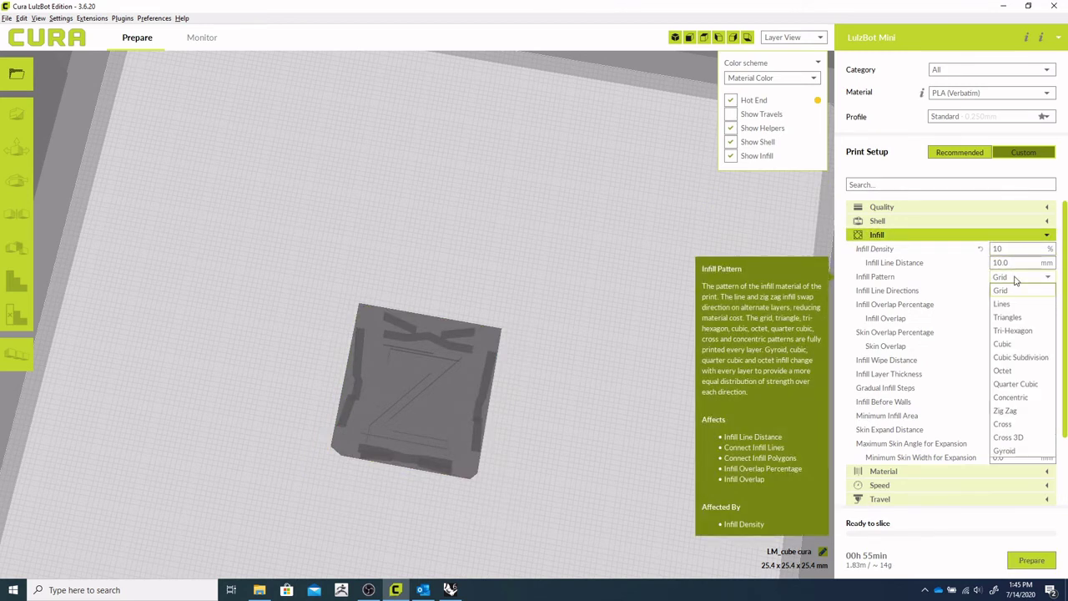
{"action": "left_click", "coordinate": [1006, 452]}
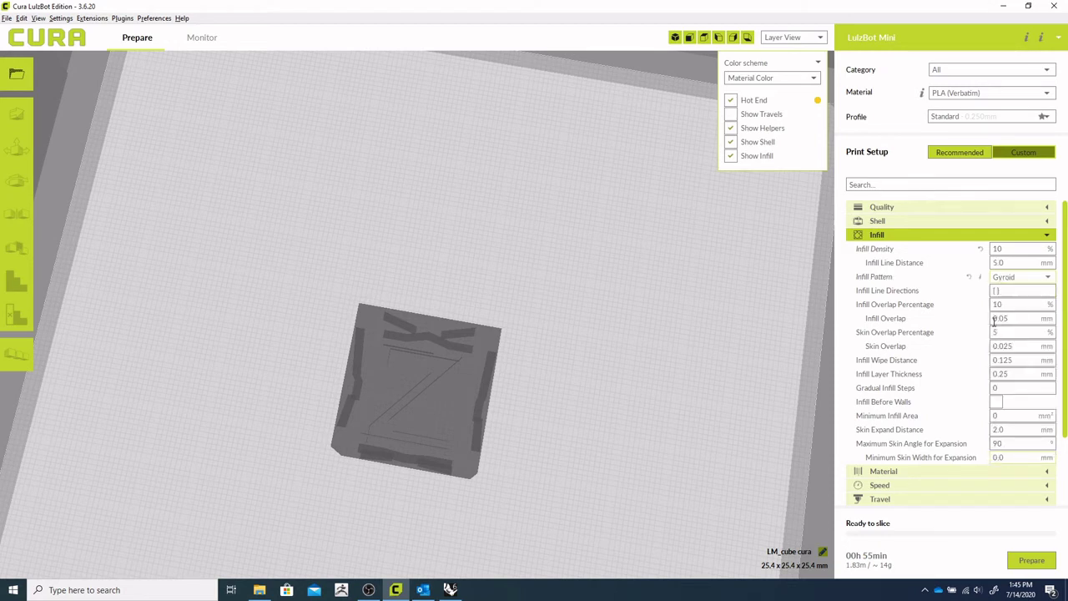
Step: Re-slice with gyroid infill (48 minutes, 1.38 m, 11 g) and preview layer 51
{"action": "left_click", "coordinate": [1044, 561]}
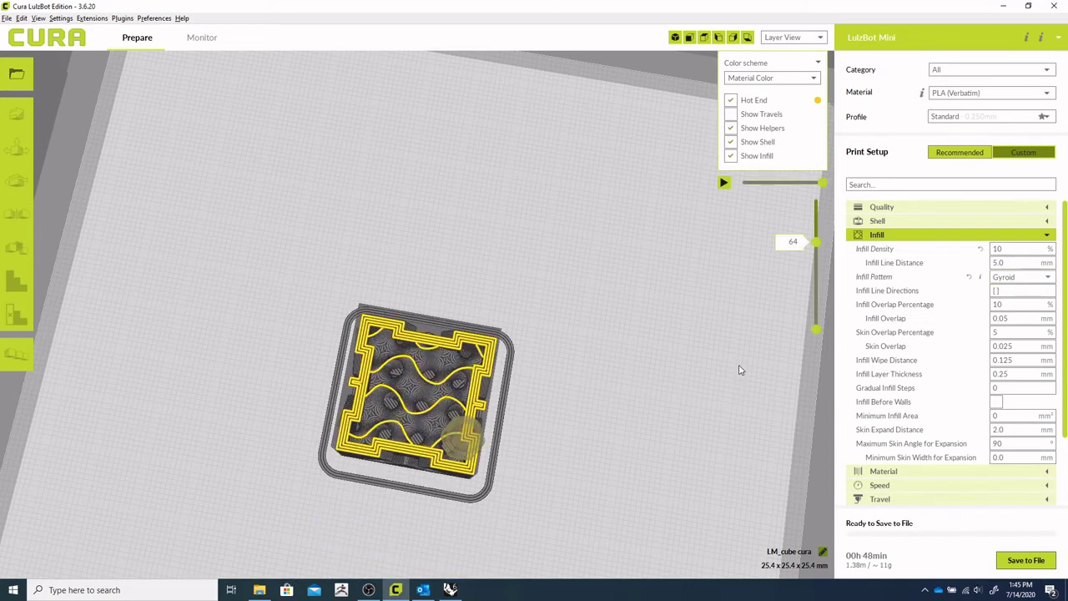
{"action": "mouse_move", "coordinate": [816, 243]}
{"action": "left_mouse_down"}
{"action": "mouse_move", "coordinate": [822, 199]}
{"action": "mouse_move", "coordinate": [818, 305]}
{"action": "mouse_move", "coordinate": [849, 204]}
{"action": "mouse_move", "coordinate": [806, 249]}
{"action": "left_mouse_up"}
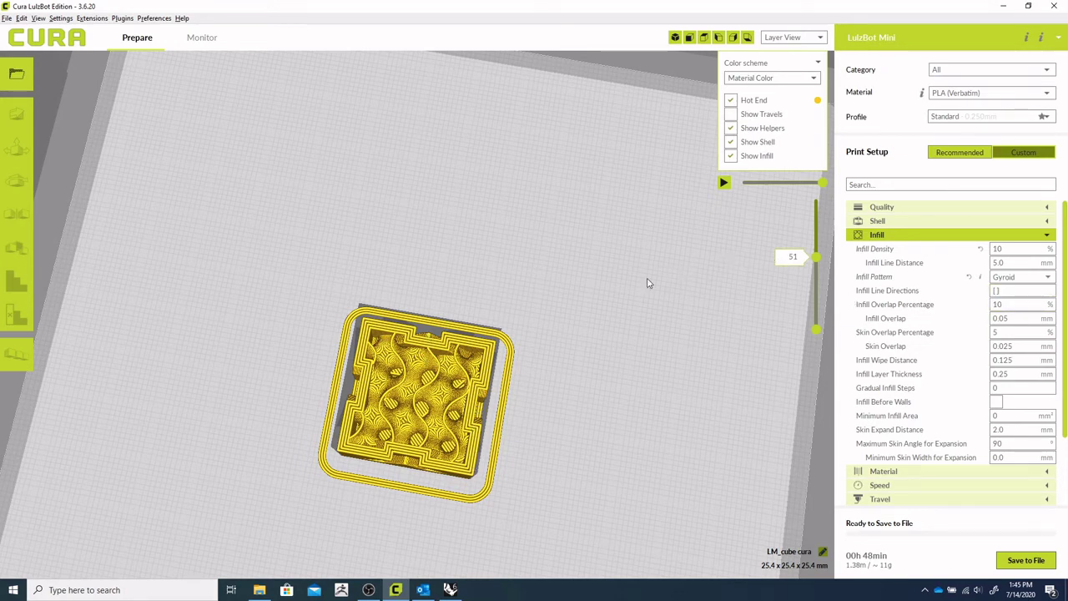
Step: Change Wall Line Count in the Shell settings from 4 to 3
{"action": "left_click", "coordinate": [1050, 237]}
{"action": "left_click", "coordinate": [1049, 221]}
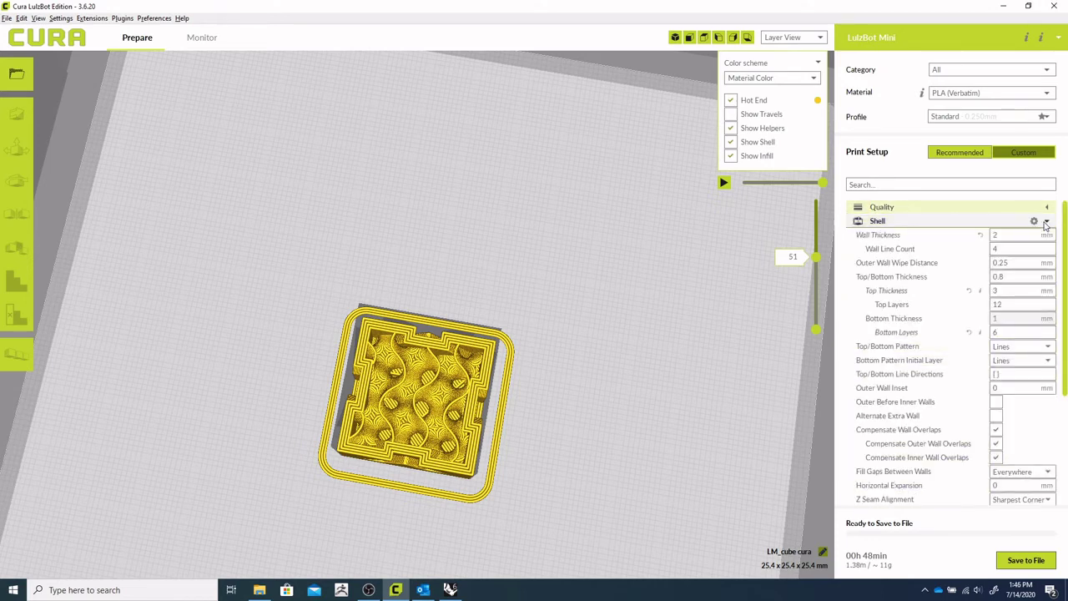
{"action": "scroll", "coordinate": [1066, 241], "scroll_direction": "down", "scroll_amount": 1}
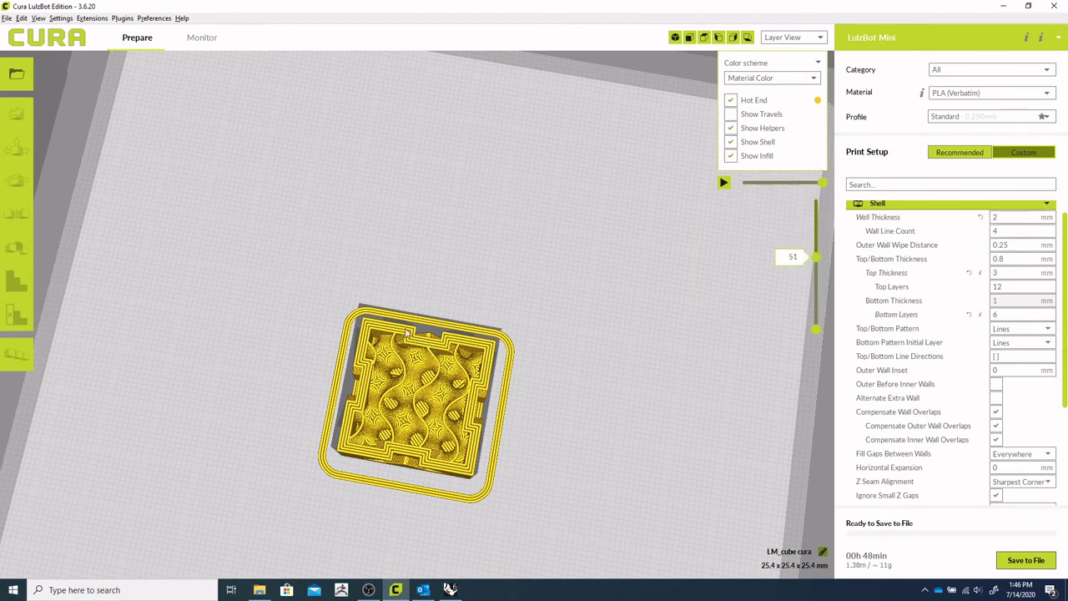
{"action": "double_click", "coordinate": [1008, 217]}
{"action": "double_click", "coordinate": [1007, 229]}
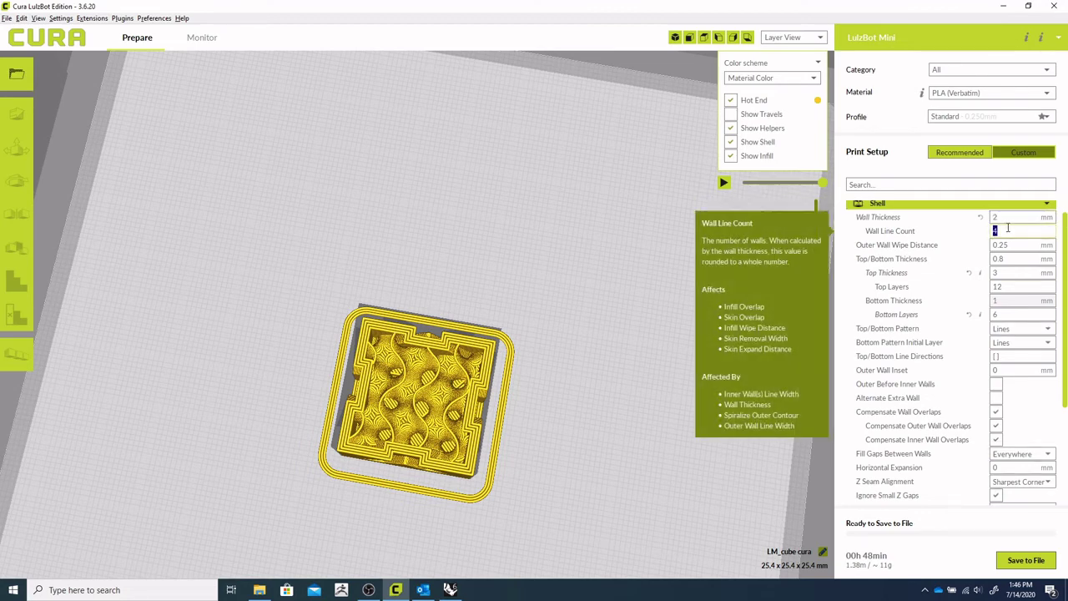
{"action": "type", "text": "3"}
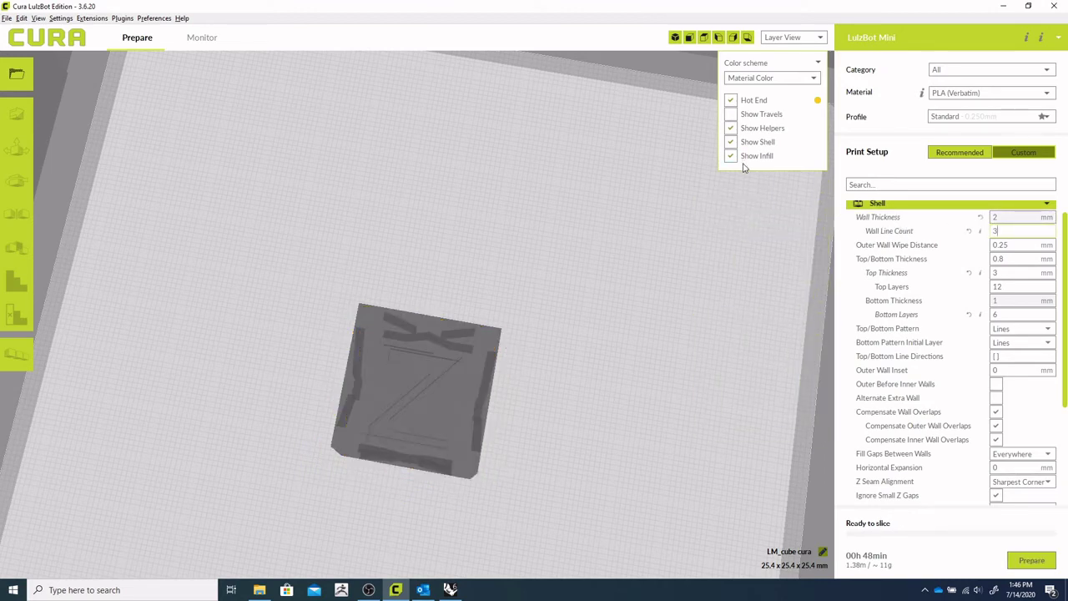
Step: Re-slice the cube with three walls (47 minutes, 1.23 m) and scrub through its layers
{"action": "left_click", "coordinate": [1016, 561]}
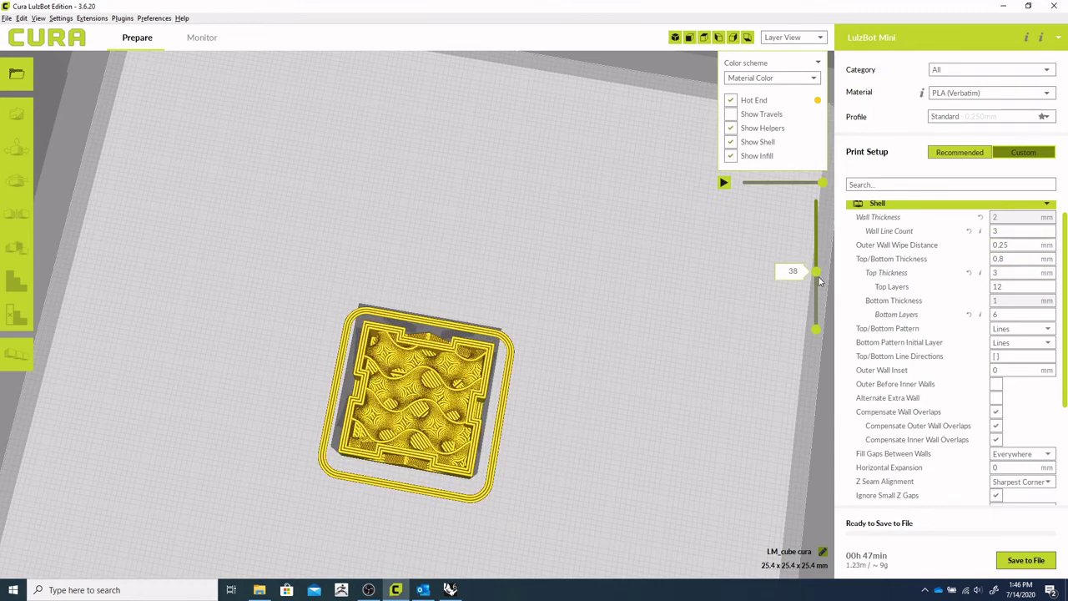
{"action": "left_click_drag", "start_coordinate": [819, 282], "coordinate": [817, 200]}
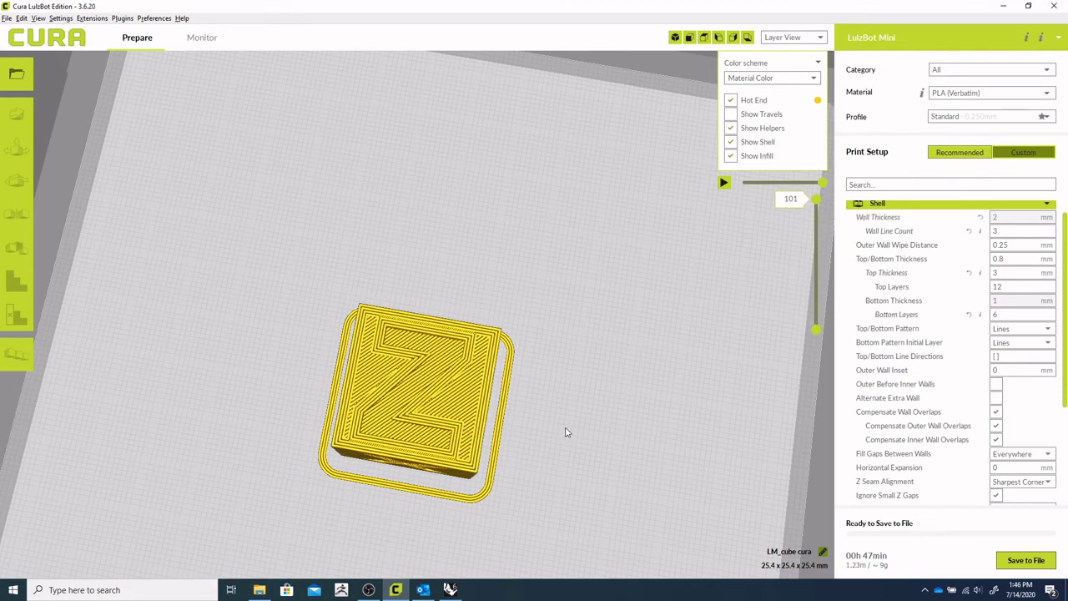
{"action": "right_click_drag", "start_coordinate": [549, 480], "coordinate": [569, 425]}
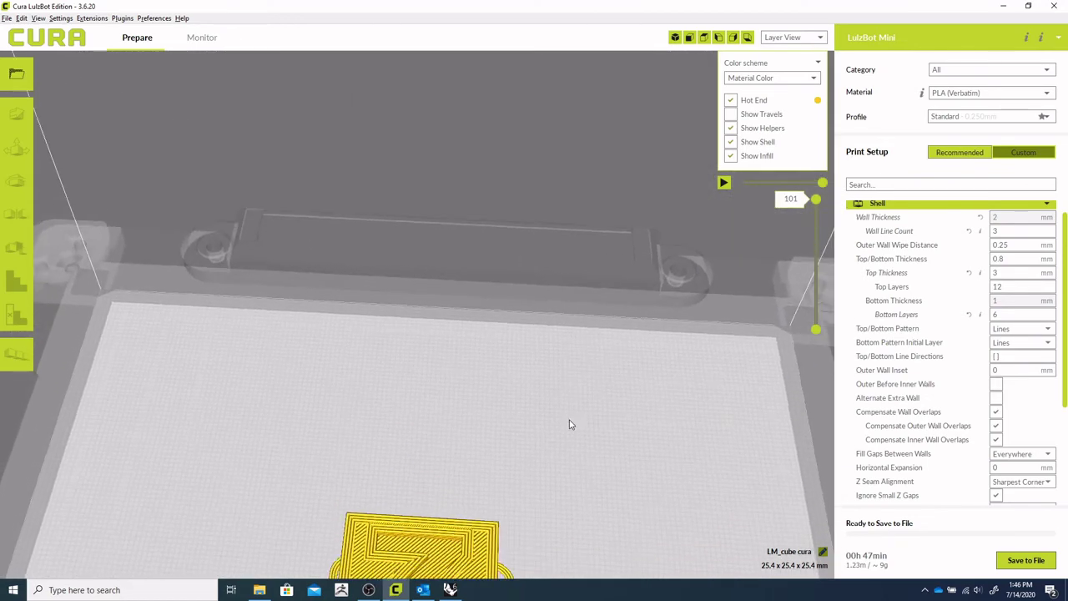
{"action": "scroll", "coordinate": [569, 425], "scroll_direction": "down", "scroll_amount": 10}
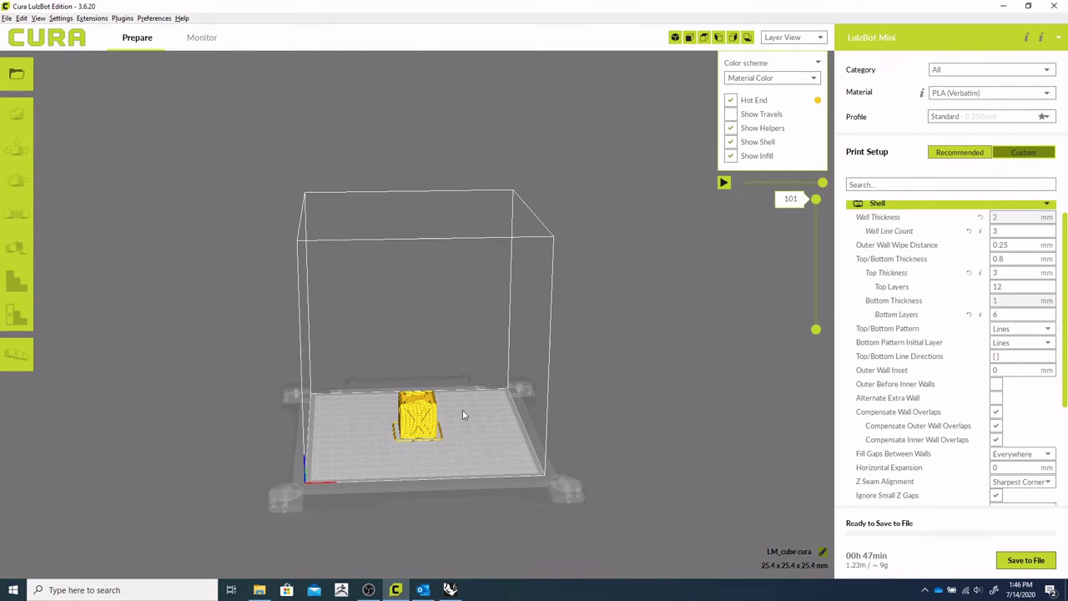
Step: Select and deselect the cube, orbiting the build volume to a front-facing view
{"action": "right_click", "coordinate": [382, 431]}
{"action": "left_click", "coordinate": [398, 476]}
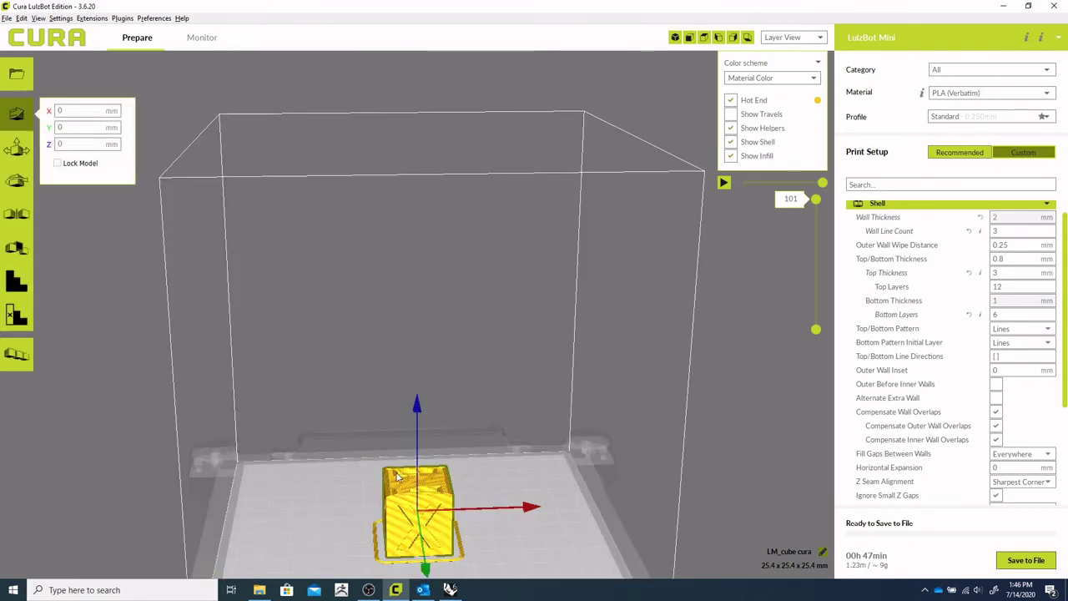
{"action": "left_click", "coordinate": [339, 520]}
{"action": "scroll", "coordinate": [338, 519], "scroll_direction": "down", "scroll_amount": 2}
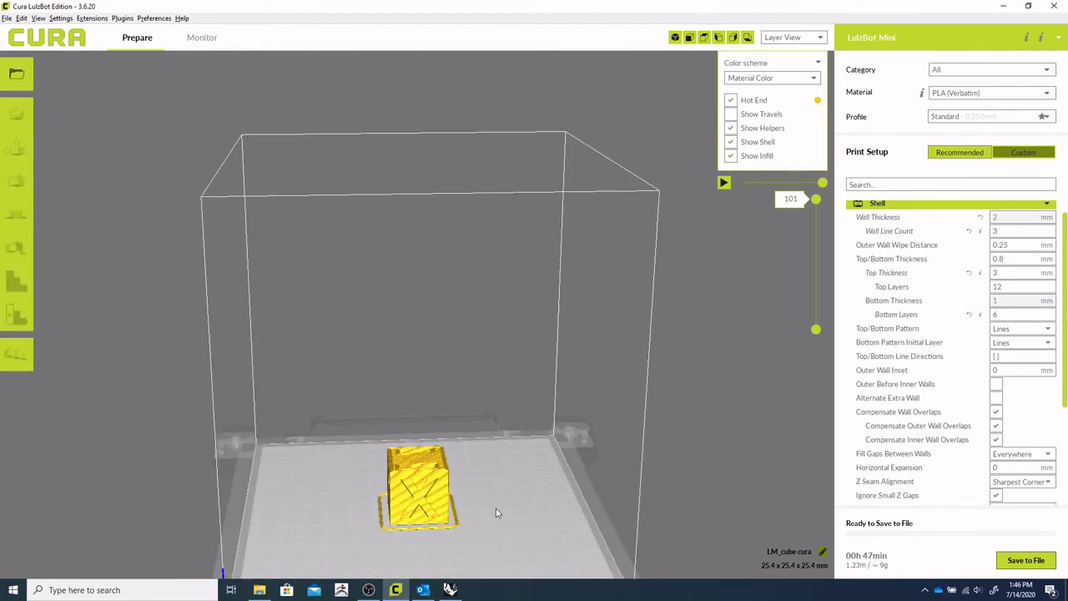
{"action": "right_click_drag", "start_coordinate": [496, 513], "coordinate": [345, 548]}
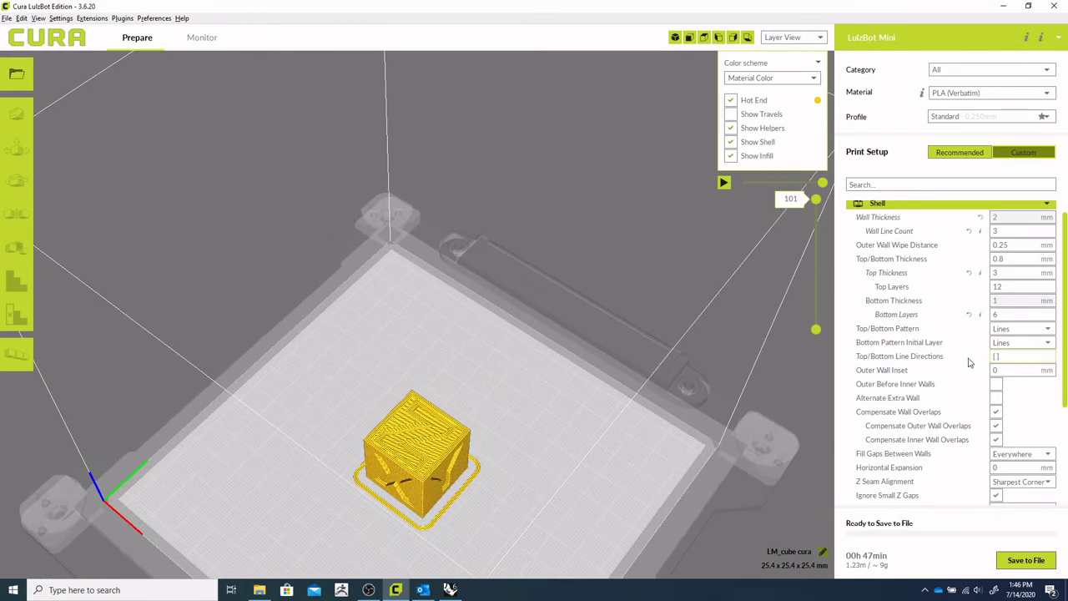
{"action": "mouse_move", "coordinate": [1064, 370]}
{"action": "left_mouse_down"}
{"action": "mouse_move", "coordinate": [1064, 446]}
{"action": "mouse_move", "coordinate": [1065, 356]}
{"action": "left_mouse_up"}
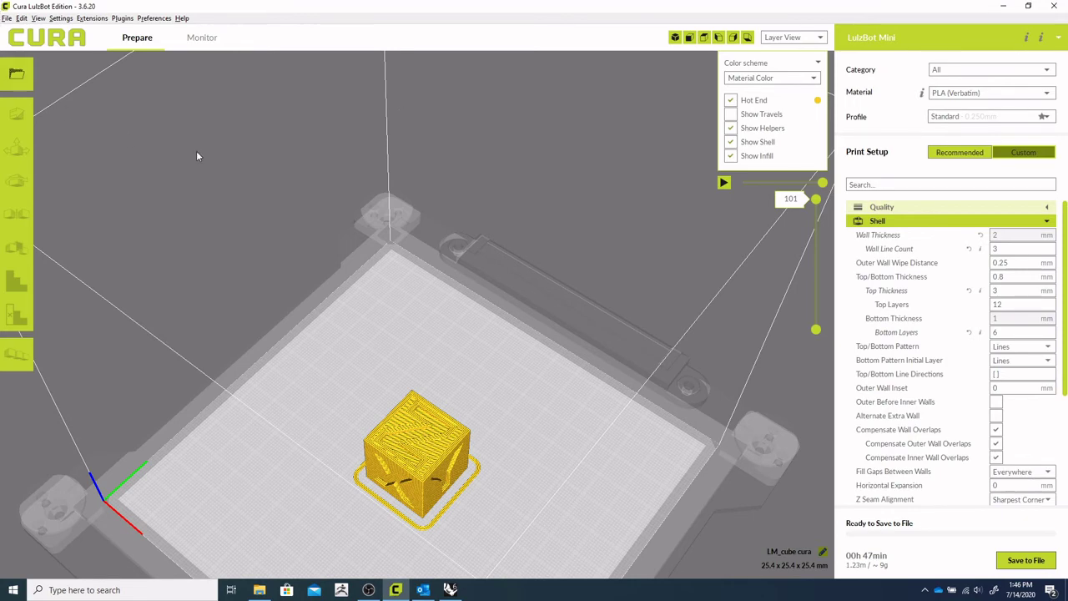
{"action": "right_click_drag", "start_coordinate": [300, 377], "coordinate": [233, 320]}
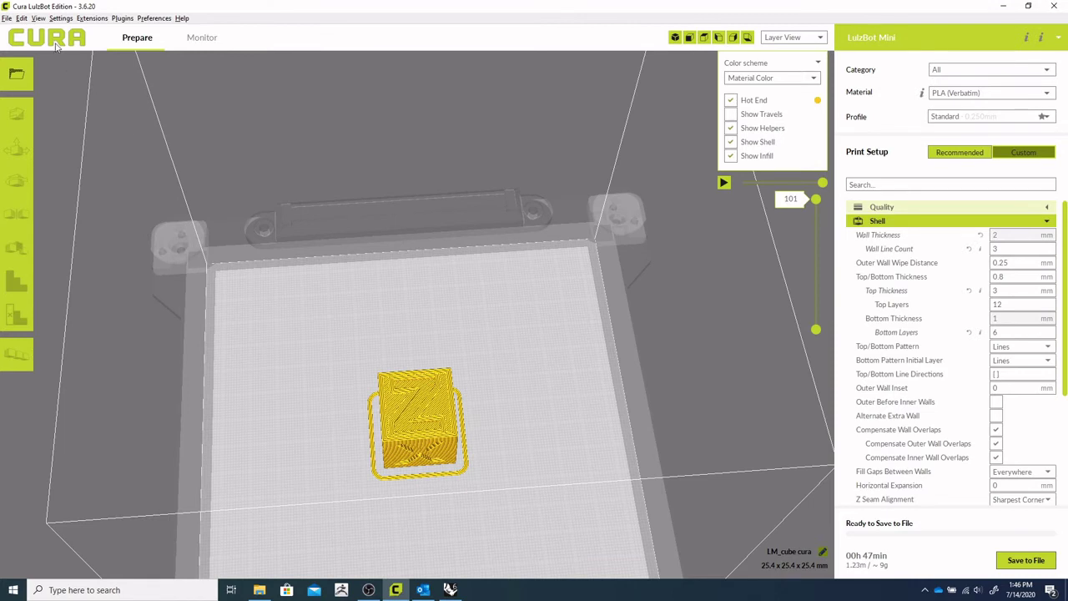
Step: Open the Save Project summary from the File menu
{"action": "left_click", "coordinate": [7, 18]}
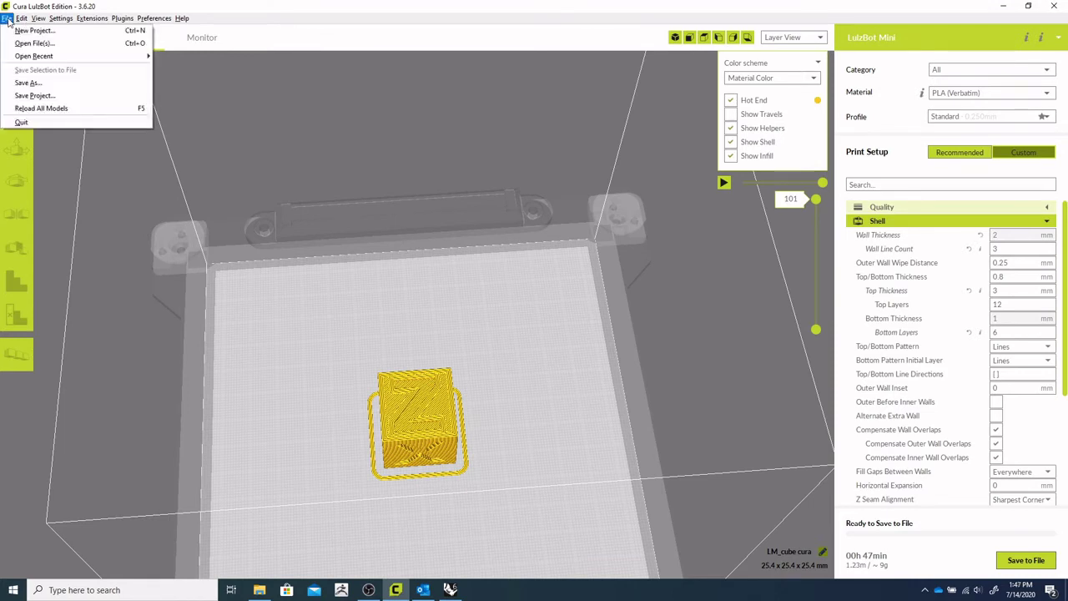
{"action": "left_click", "coordinate": [48, 96]}
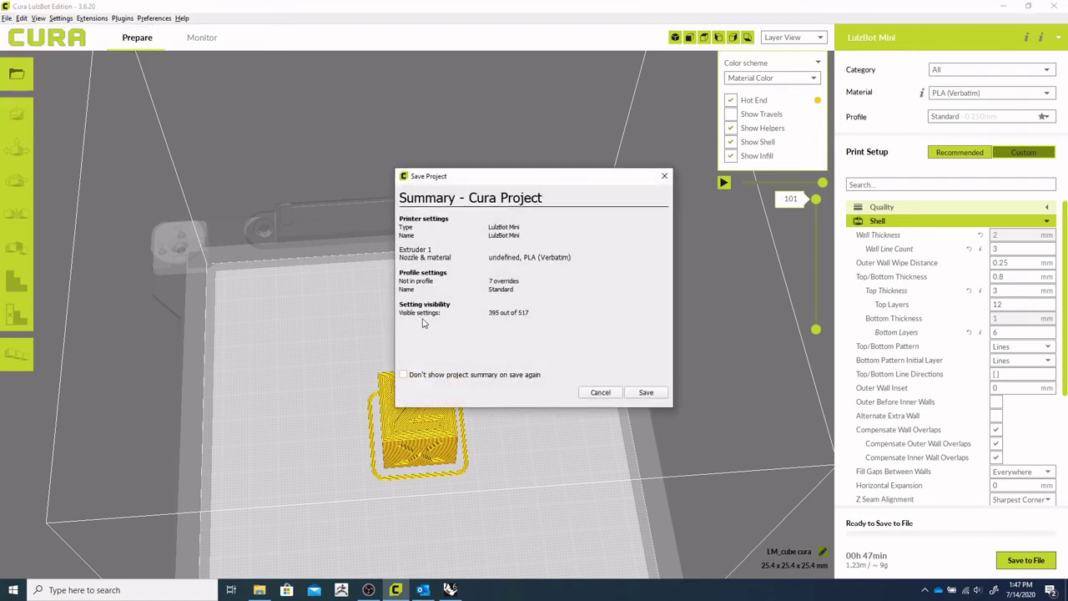
Step: Continue past the summary and append the author's name and _7_14_20 to the file name
{"action": "left_click", "coordinate": [647, 394]}
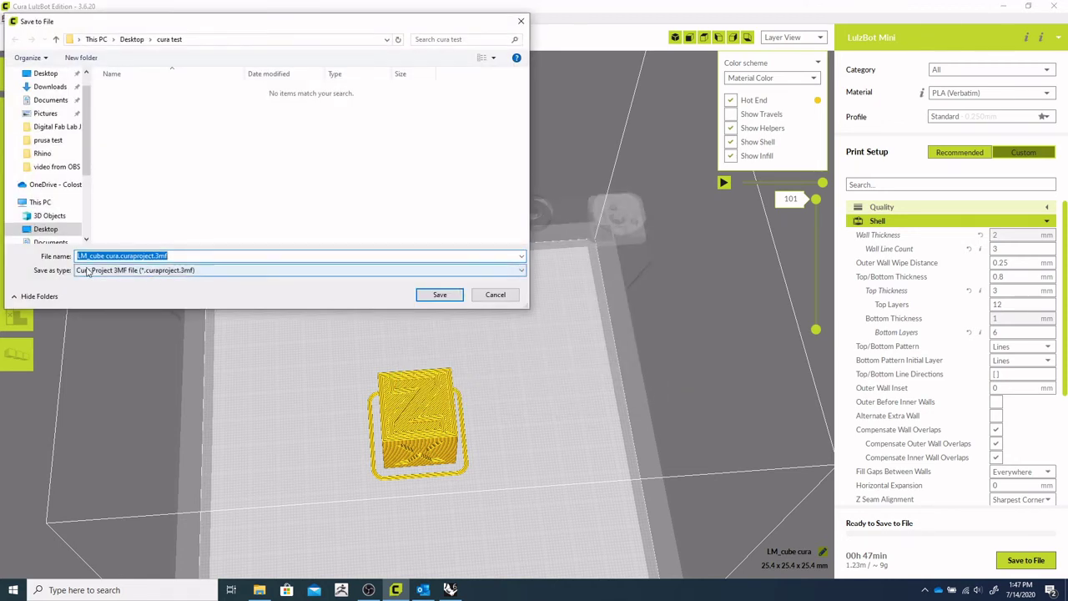
{"action": "left_click", "coordinate": [89, 255]}
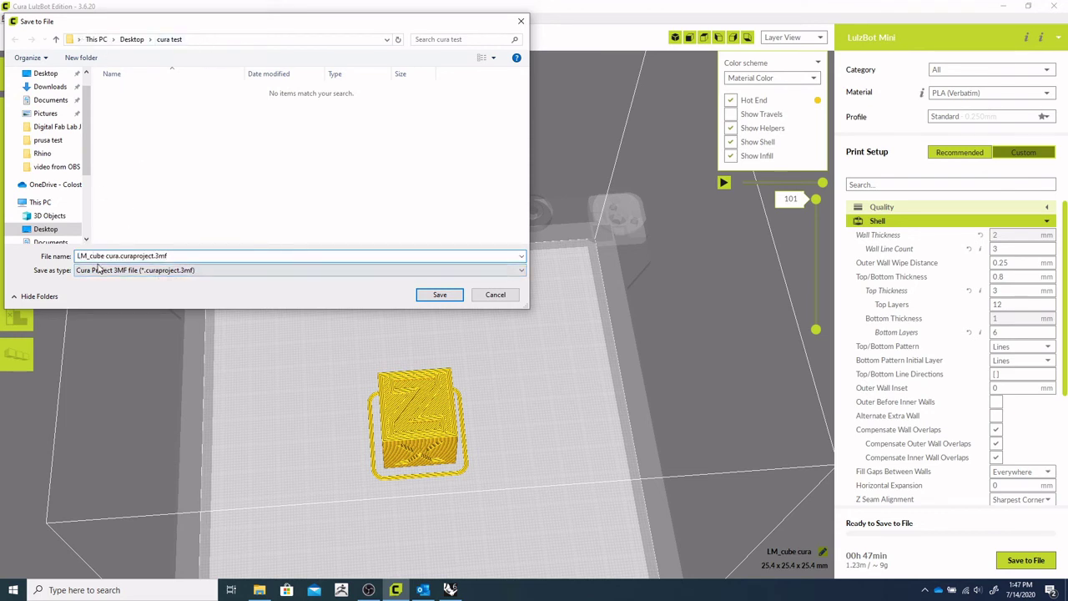
{"action": "left_click_drag", "start_coordinate": [77, 256], "coordinate": [149, 255]}
{"action": "left_click", "coordinate": [87, 255]}
{"action": "left_click", "coordinate": [182, 255]}
{"action": "type", "text": "SCott"}
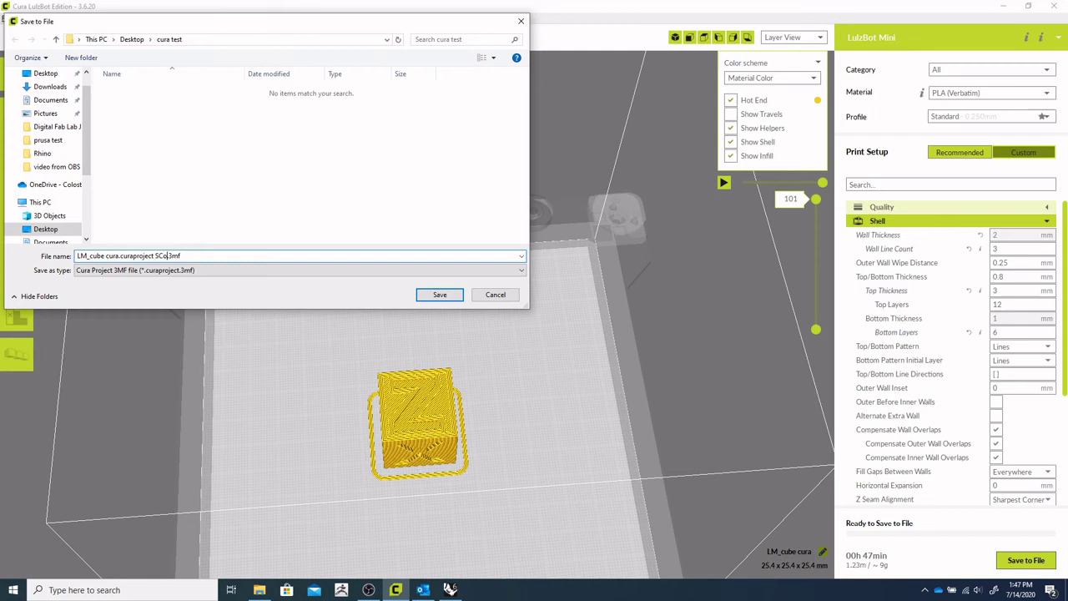
{"action": "key", "text": "BackSpace"}
{"action": "key", "text": "BackSpace"}
{"action": "key", "text": "BackSpace"}
{"action": "key", "text": "BackSpace"}
{"action": "type", "text": "cott Kreider"}
{"action": "type", "text": "_"}
{"action": "key", "text": "BackSpace"}
{"action": "type", "text": "_7_14_20"}
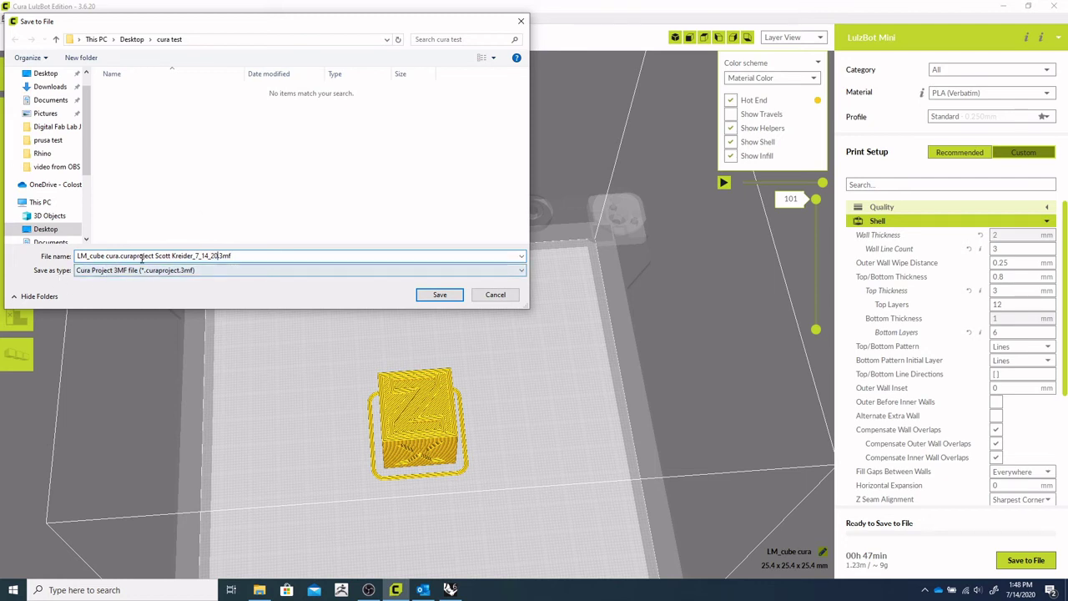
Step: Check the new file name and save the 3MF project in the cura test folder
{"action": "left_click_drag", "start_coordinate": [154, 255], "coordinate": [215, 255]}
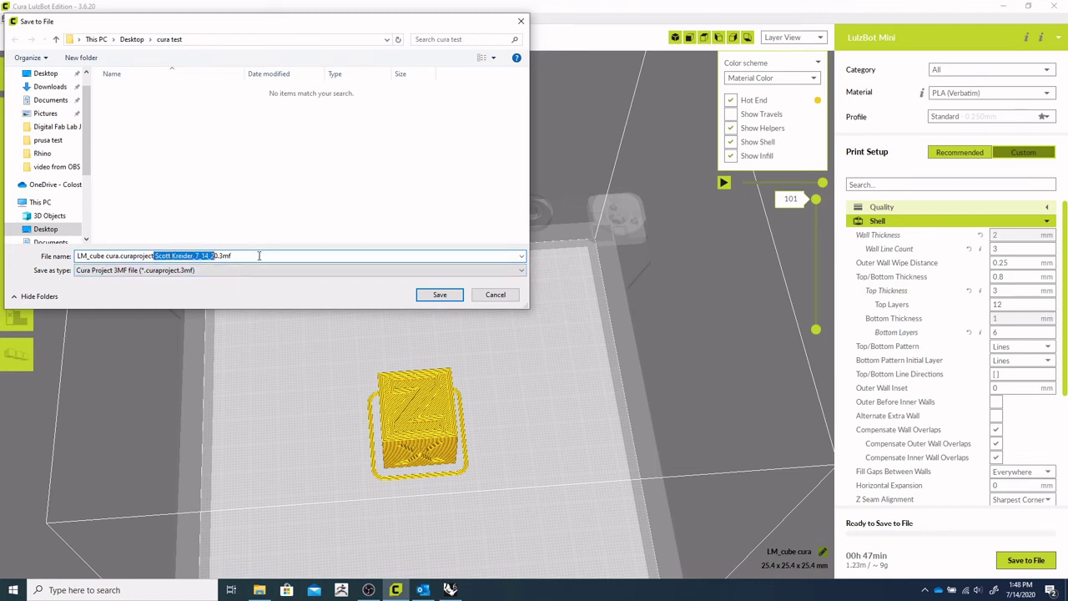
{"action": "left_click", "coordinate": [257, 256]}
{"action": "left_click_drag", "start_coordinate": [78, 256], "coordinate": [217, 256]}
{"action": "left_click", "coordinate": [262, 256]}
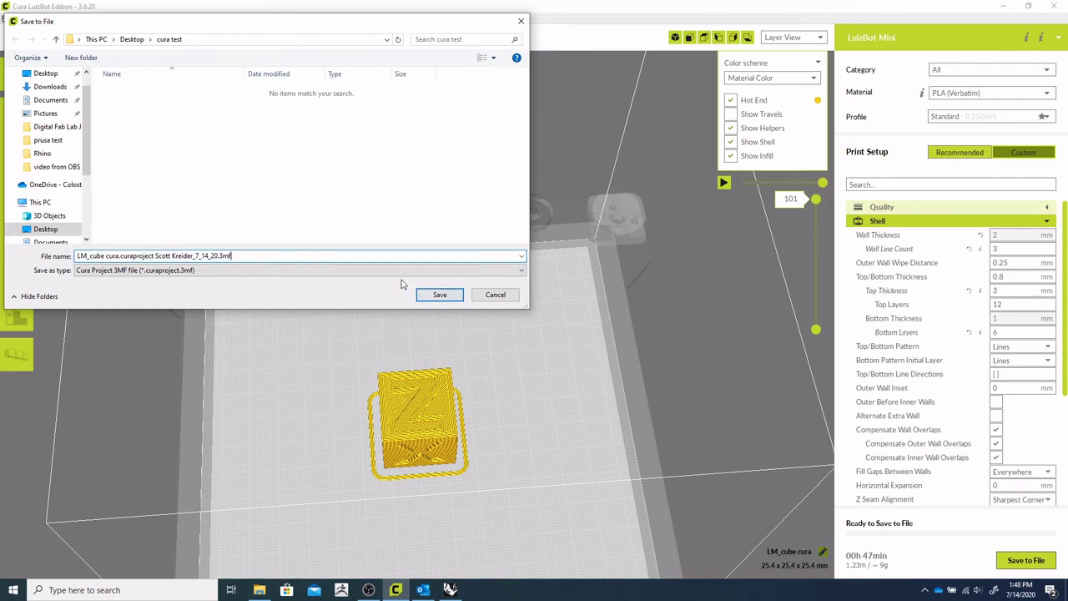
{"action": "left_click", "coordinate": [447, 298]}
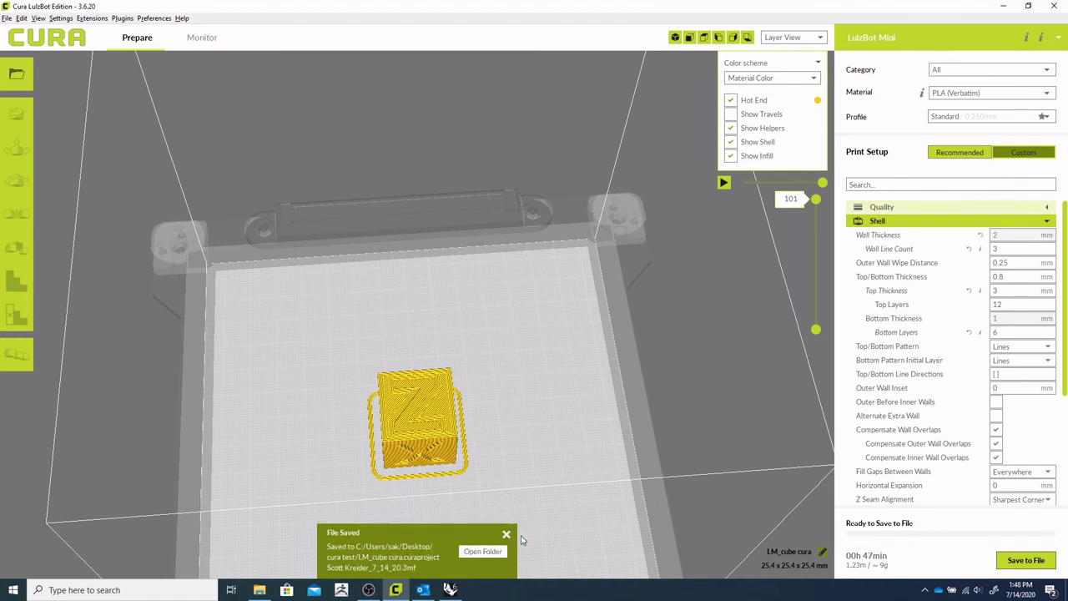
Step: Dismiss the File Saved notice and exit Cura
{"action": "left_click", "coordinate": [507, 535]}
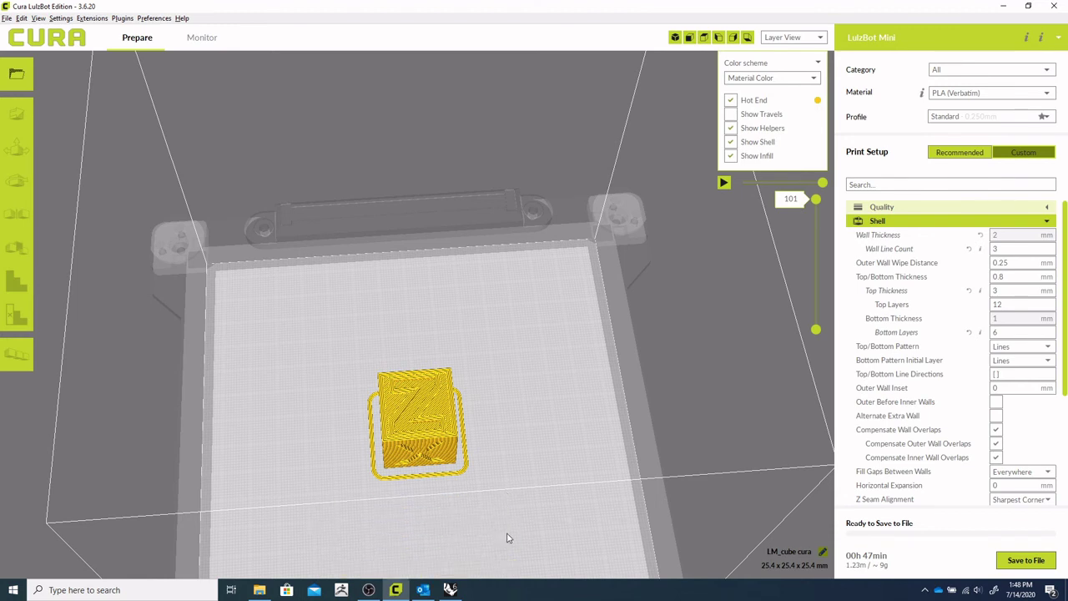
{"action": "left_click", "coordinate": [1058, 7]}
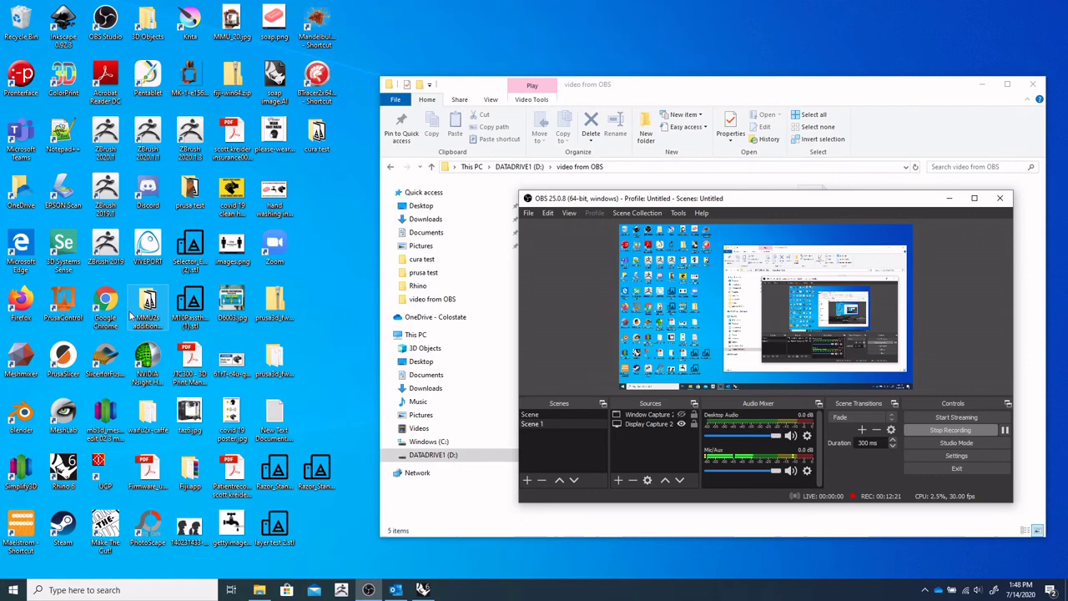
Step: Search the taskbar for 'cura' and launch cura-lulzbot 3.6.20
{"action": "left_click", "coordinate": [80, 591]}
{"action": "type", "text": "c"}
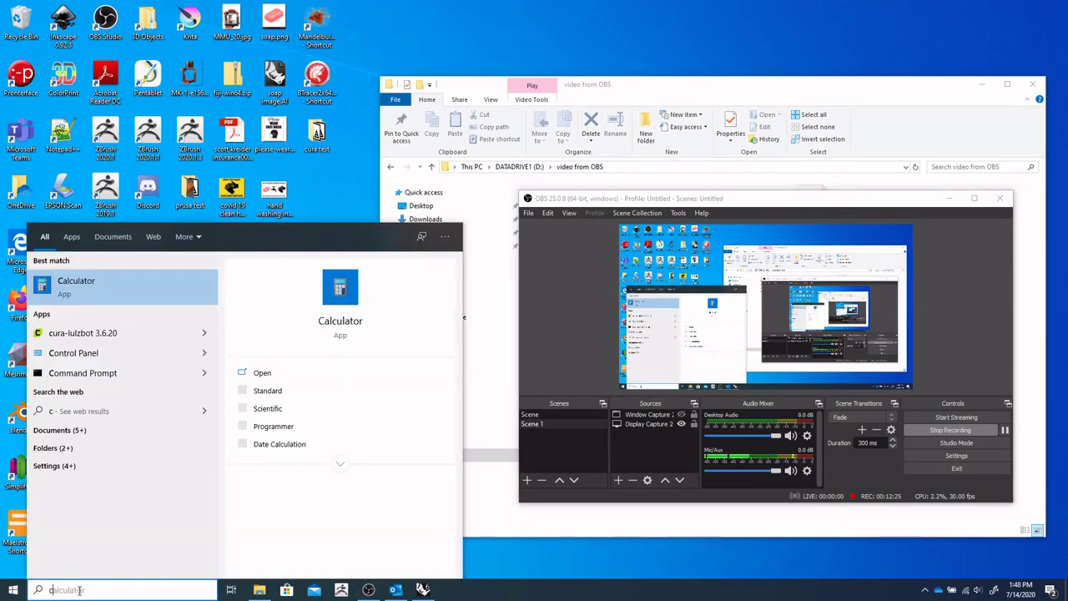
{"action": "type", "text": "ura"}
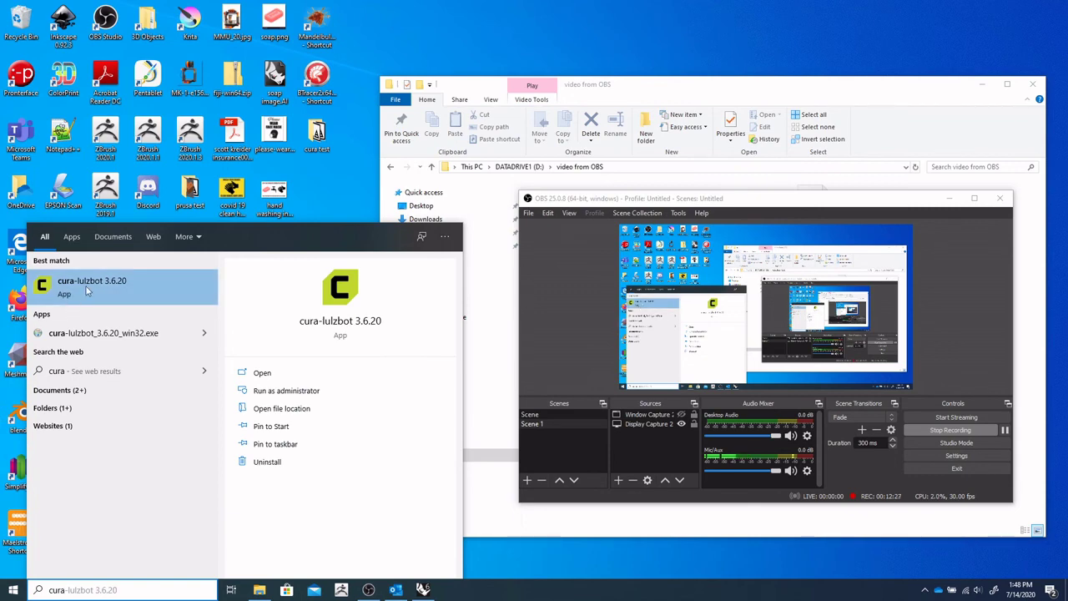
{"action": "left_click", "coordinate": [86, 290]}
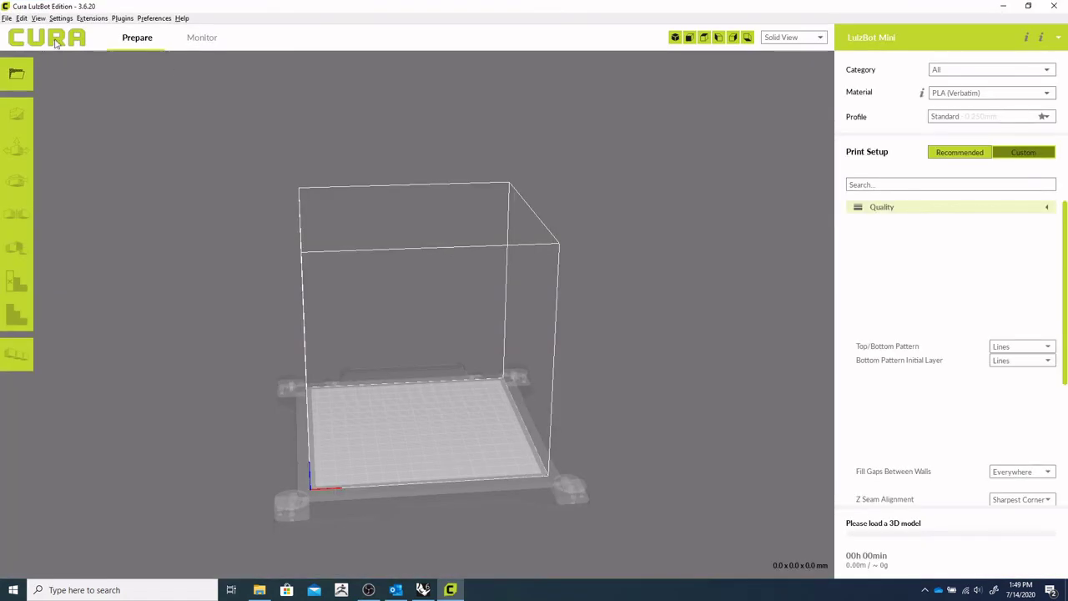
Step: Open the saved LM_cube 3MF project from the cura test folder onto the Mini build plate
{"action": "left_click", "coordinate": [8, 20]}
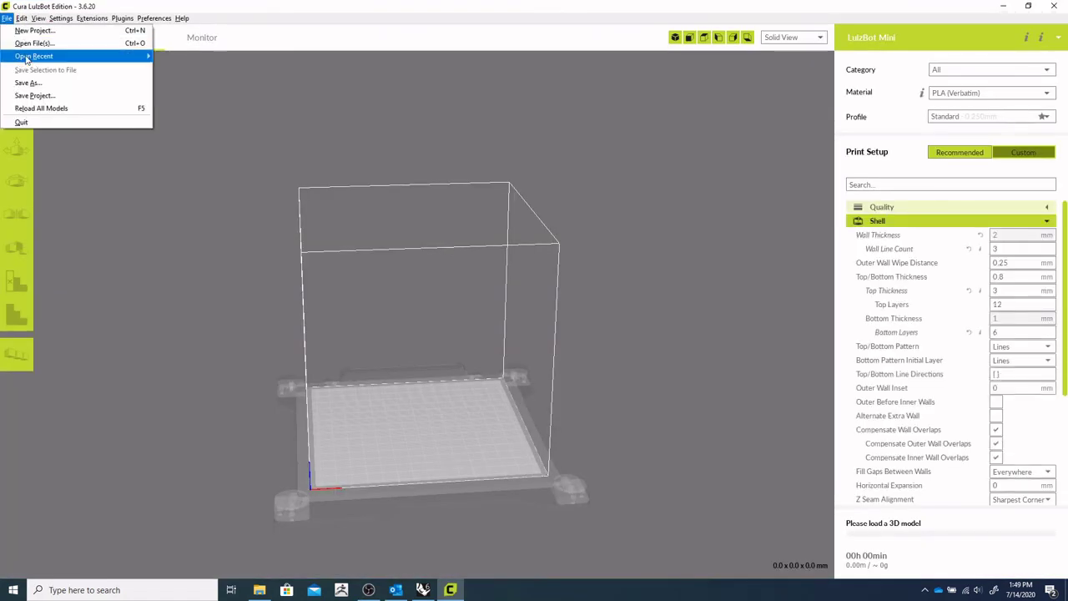
{"action": "mouse_move", "coordinate": [30, 59]}
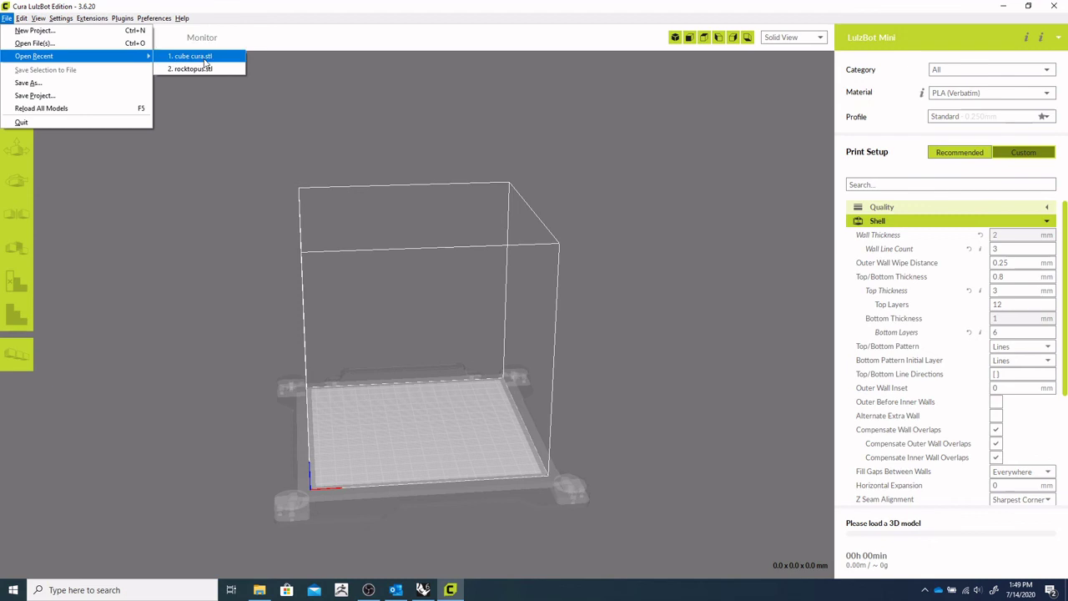
{"action": "left_click", "coordinate": [103, 45]}
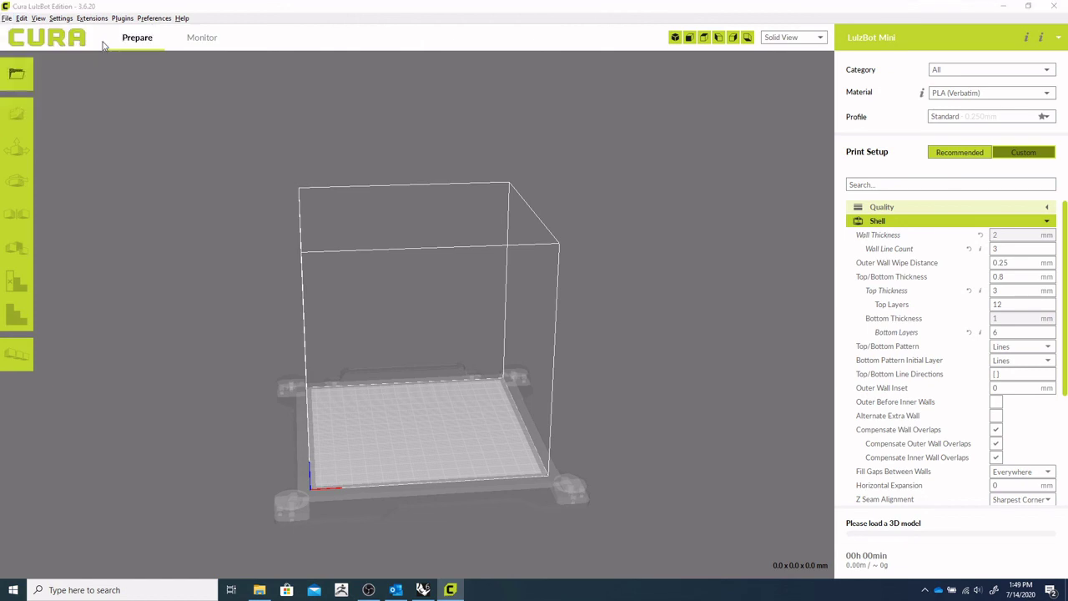
{"action": "left_click", "coordinate": [163, 103]}
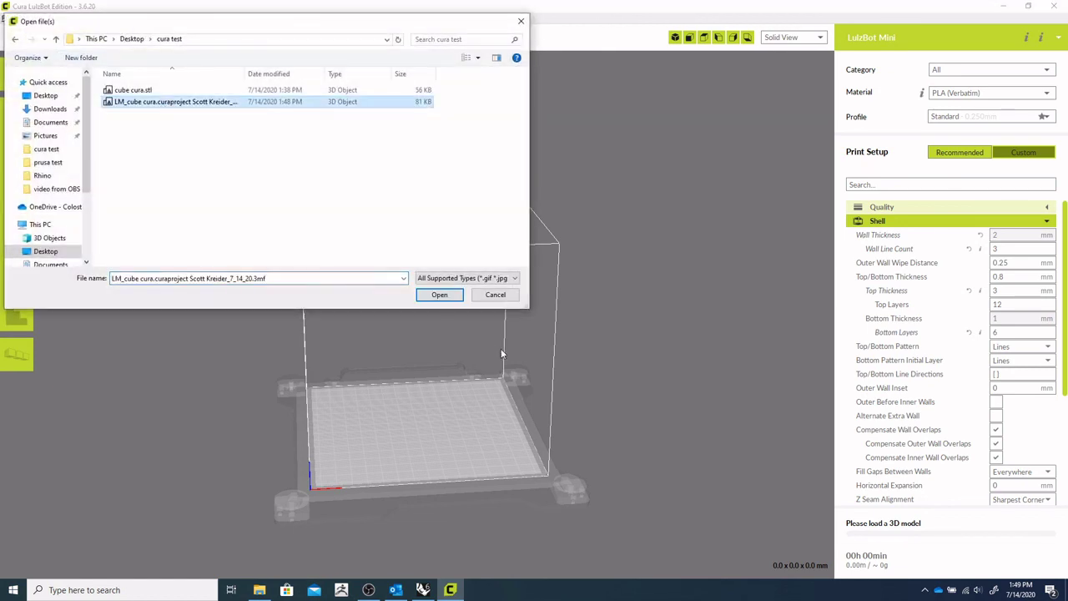
{"action": "left_click", "coordinate": [443, 294]}
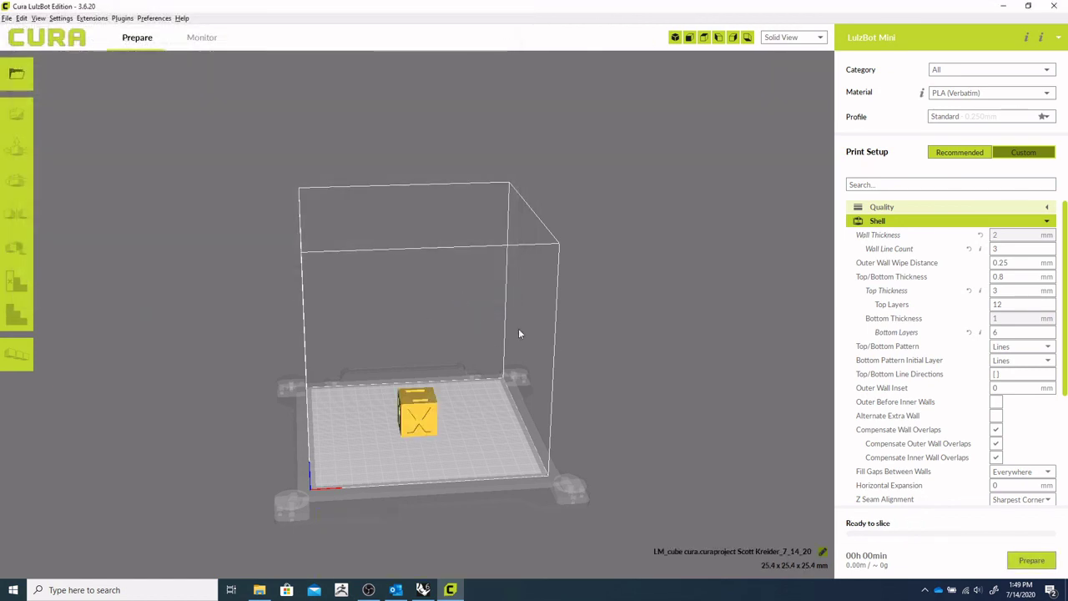
{"action": "right_click_drag", "start_coordinate": [602, 364], "coordinate": [652, 341]}
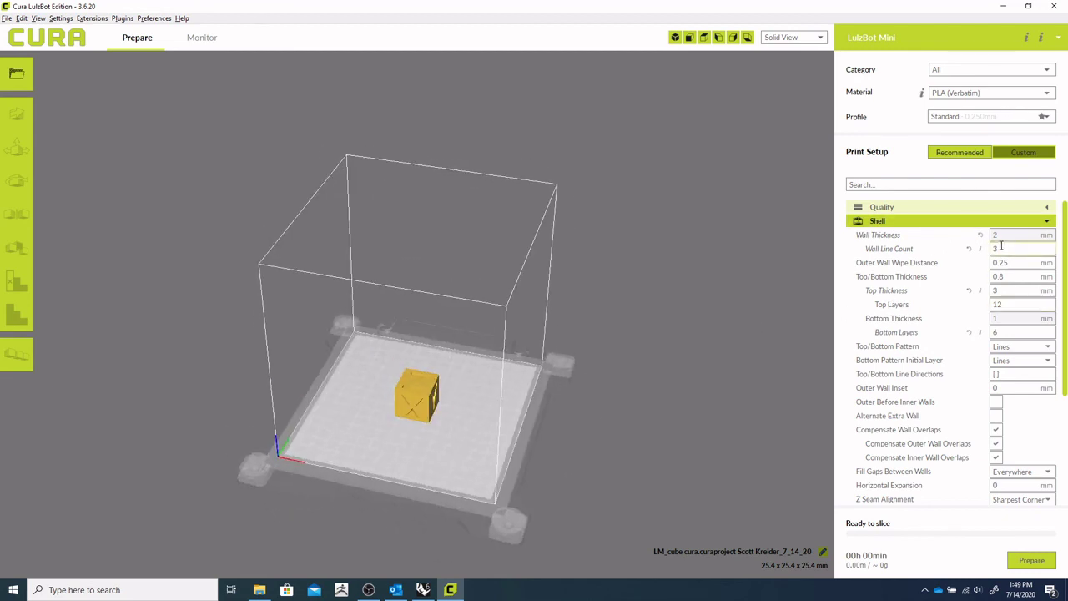
Step: Check the Quality and shell settings list for the carried-over 3 walls, 3 mm top and 6 bottom layers
{"action": "left_click", "coordinate": [1047, 207]}
{"action": "left_click", "coordinate": [1048, 208]}
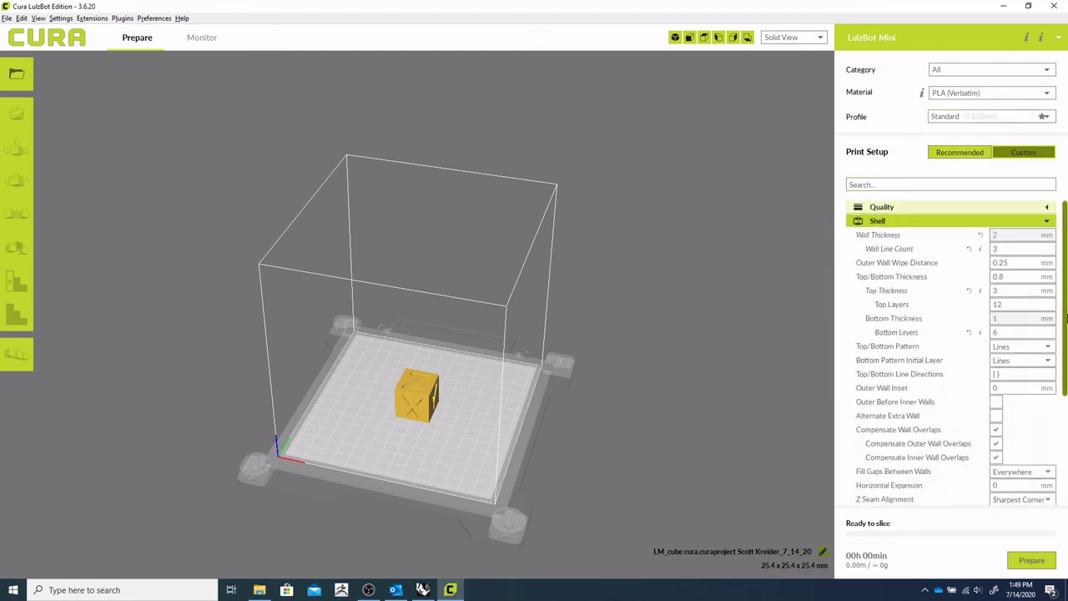
{"action": "scroll", "coordinate": [1066, 317], "scroll_direction": "down", "scroll_amount": 5}
{"action": "scroll", "coordinate": [1066, 317], "scroll_direction": "up", "scroll_amount": 5}
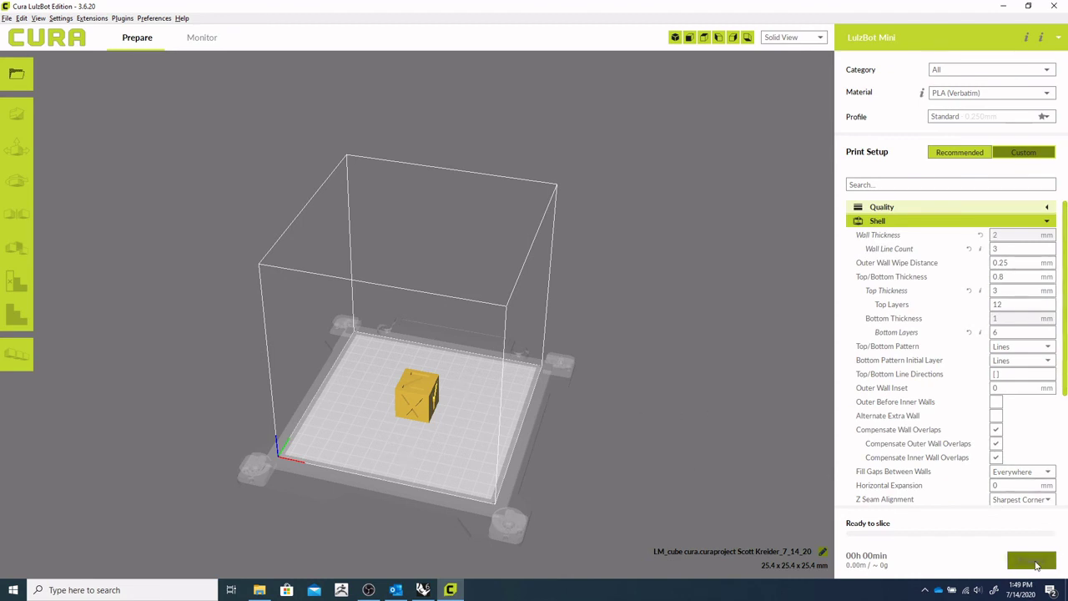
Step: Orbit and zoom the viewport for a close front view, then look down on the cube
{"action": "right_click_drag", "start_coordinate": [640, 464], "coordinate": [602, 451]}
{"action": "scroll", "coordinate": [603, 451], "scroll_direction": "up", "scroll_amount": 5}
{"action": "right_click_drag", "start_coordinate": [316, 468], "coordinate": [568, 455]}
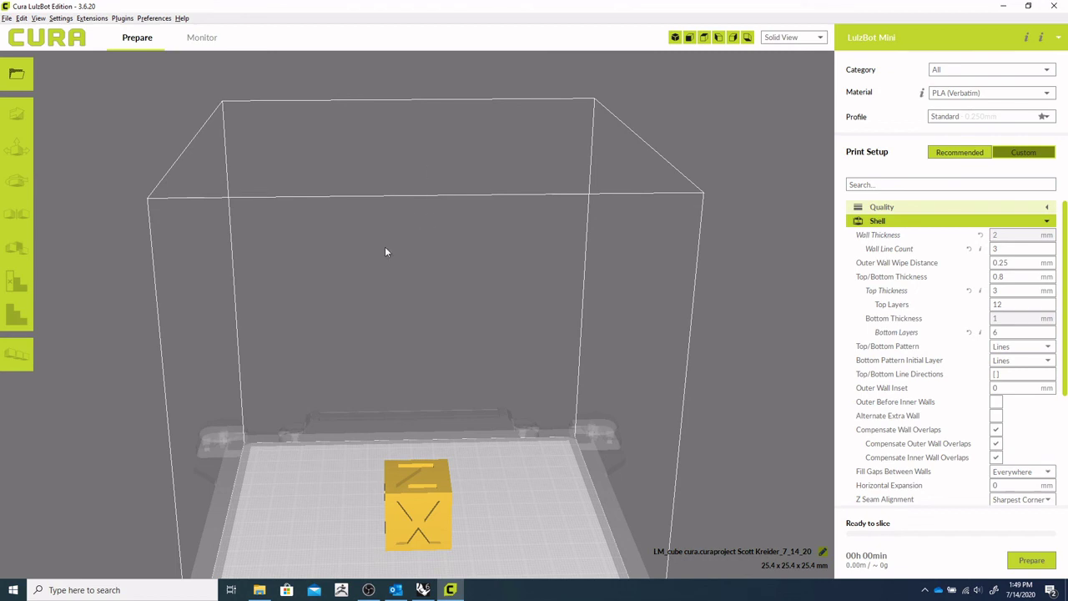
{"action": "right_click_drag", "start_coordinate": [107, 304], "coordinate": [433, 385]}
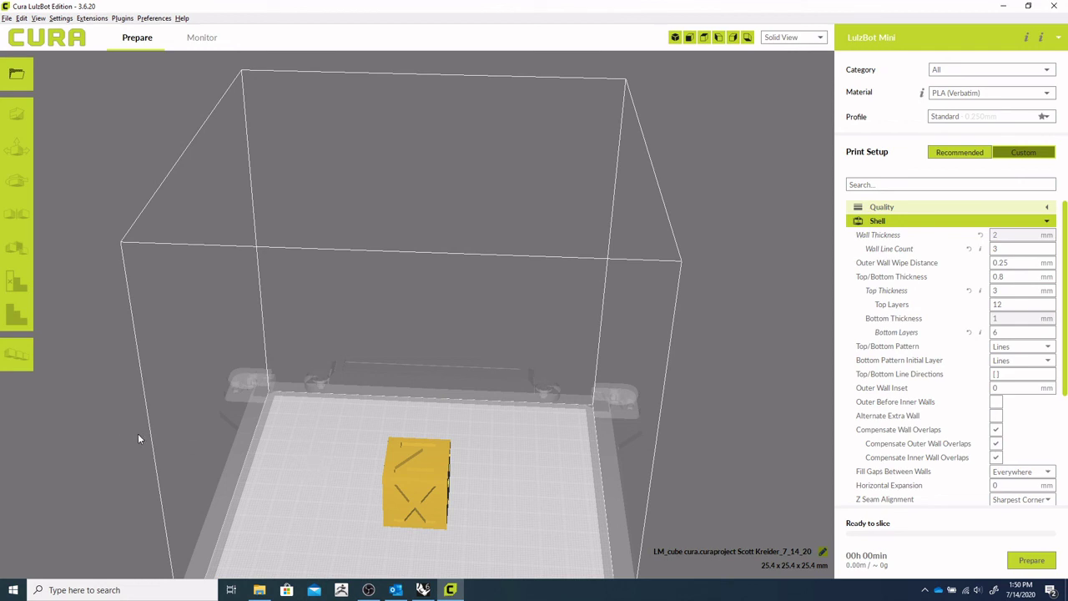
{"action": "right_click_drag", "start_coordinate": [138, 451], "coordinate": [188, 429]}
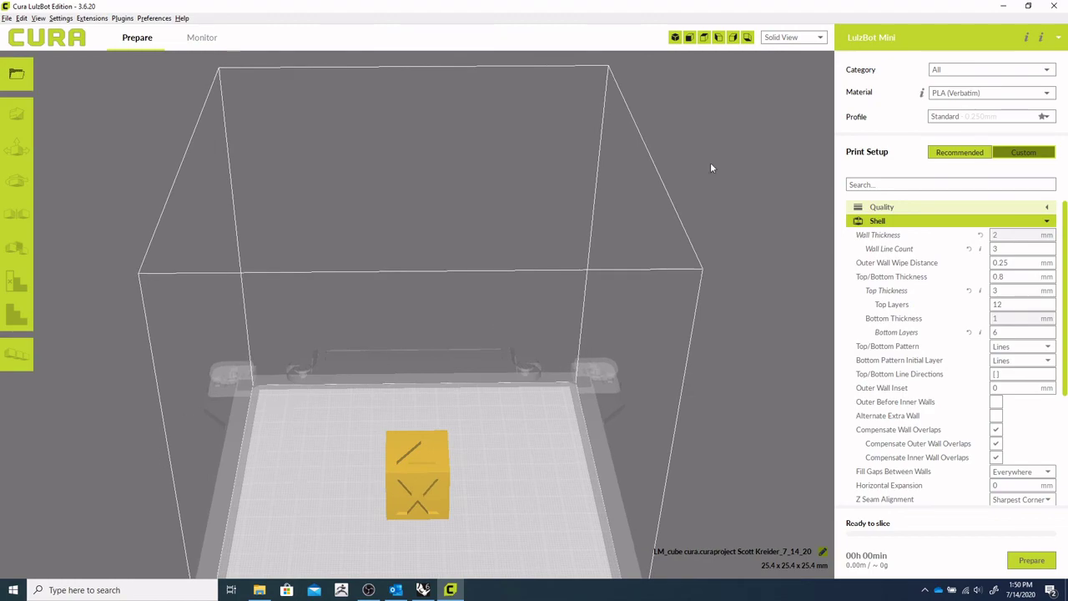